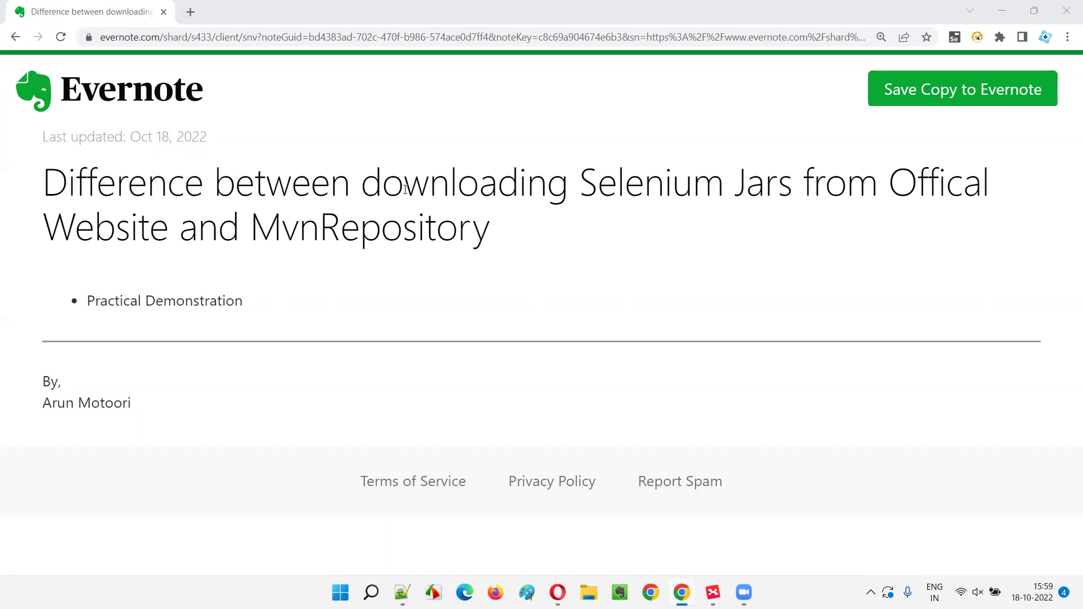
{"action": "left_click_drag", "start_coordinate": [734, 186], "coordinate": [793, 187]}
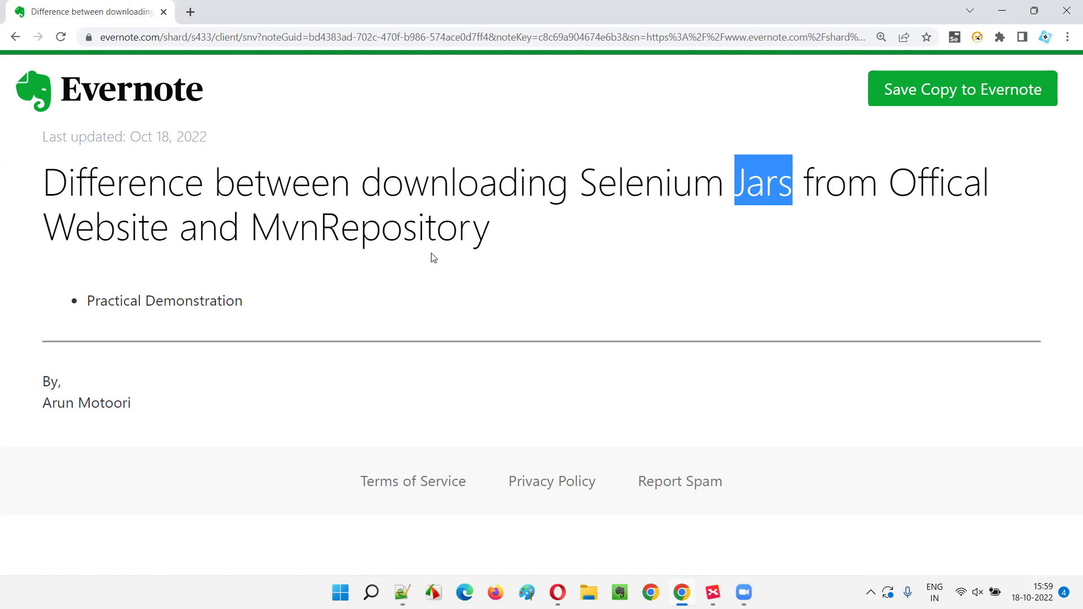
{"action": "left_click", "coordinate": [504, 268]}
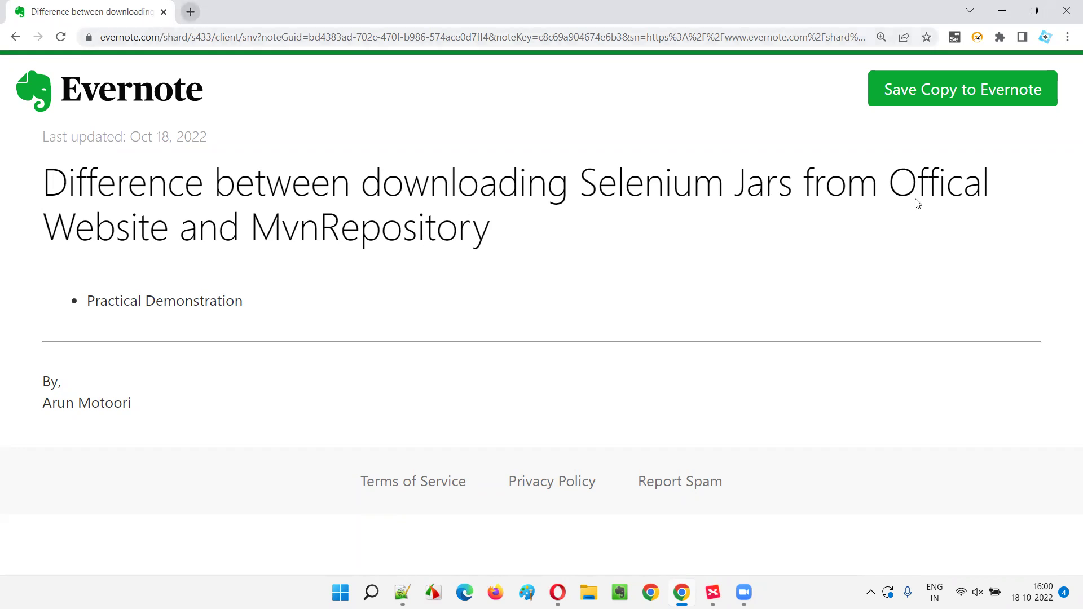
Step: Open selenium.dev in a new browser tab and go to the site's Downloads page
{"action": "left_click", "coordinate": [191, 12]}
{"action": "type", "text": "seleu"}
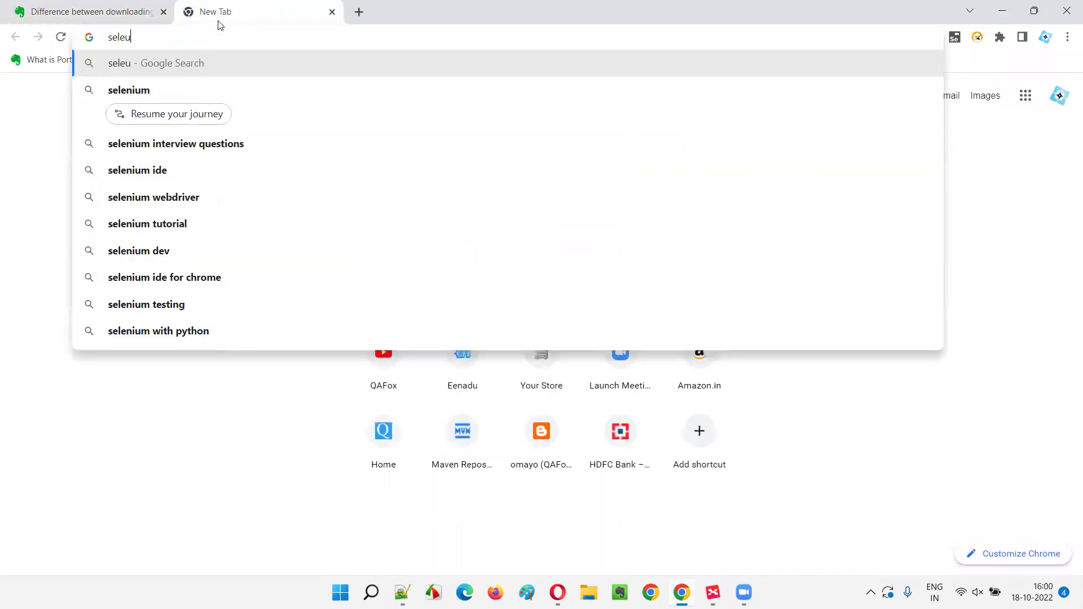
{"action": "key", "text": "BackSpace"}
{"action": "type", "text": "nium"}
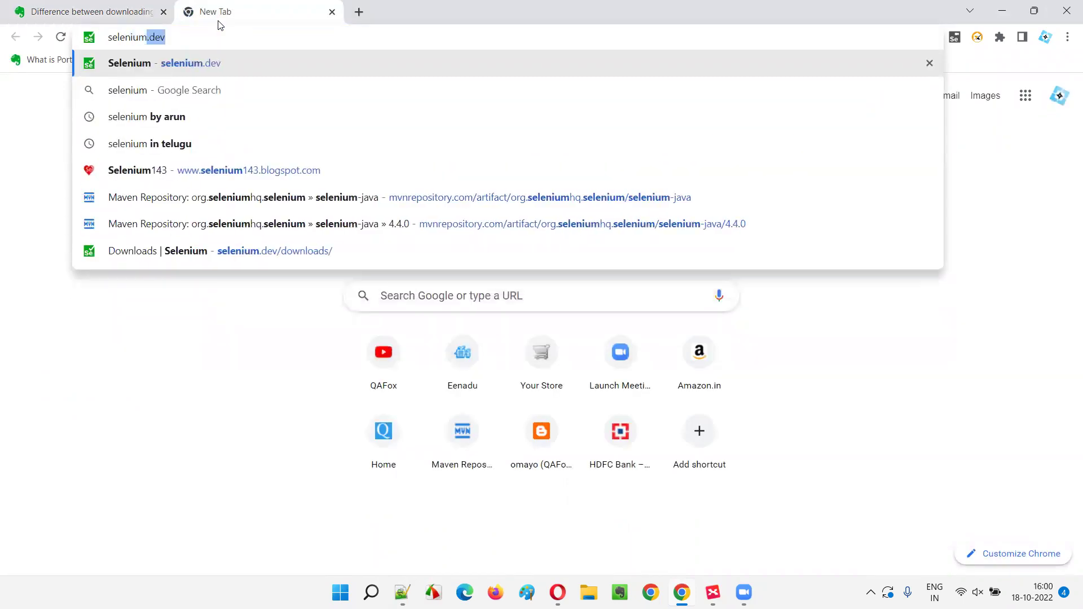
{"action": "key", "text": "Return"}
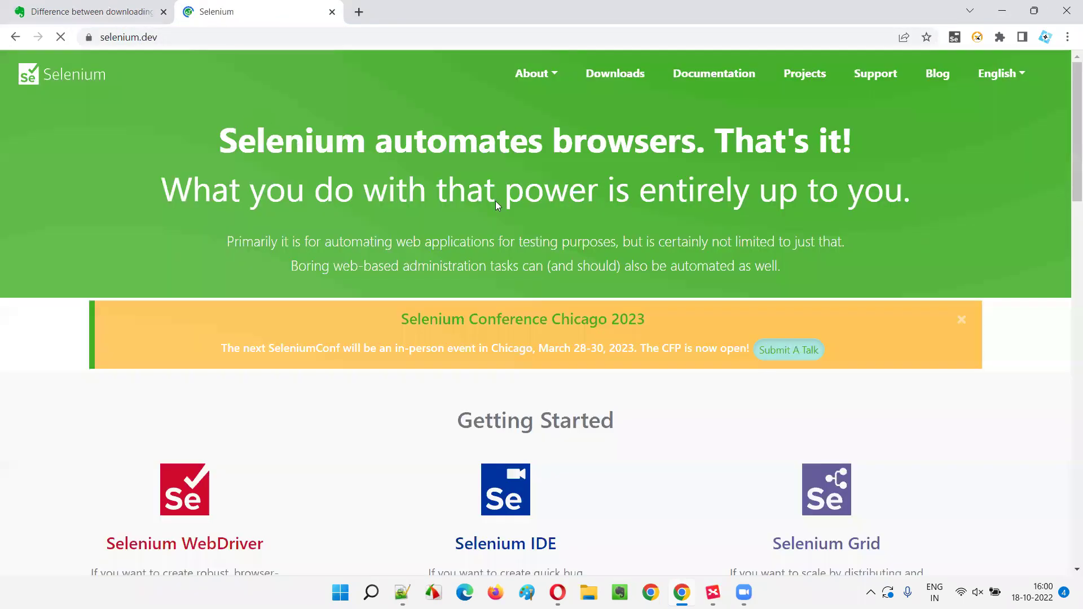
{"action": "left_click", "coordinate": [496, 74]}
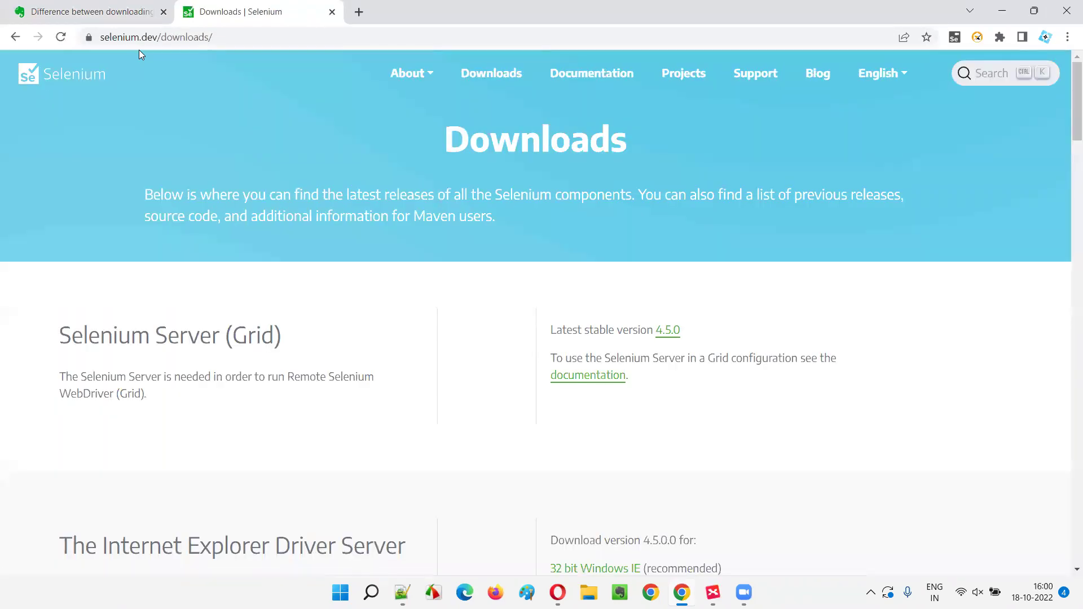
Step: Download the stable 4.5.0 (September 28, 2022) Selenium client for Java
{"action": "scroll", "coordinate": [692, 184], "scroll_direction": "down", "scroll_amount": 4}
{"action": "scroll", "coordinate": [692, 184], "scroll_direction": "up", "scroll_amount": 4}
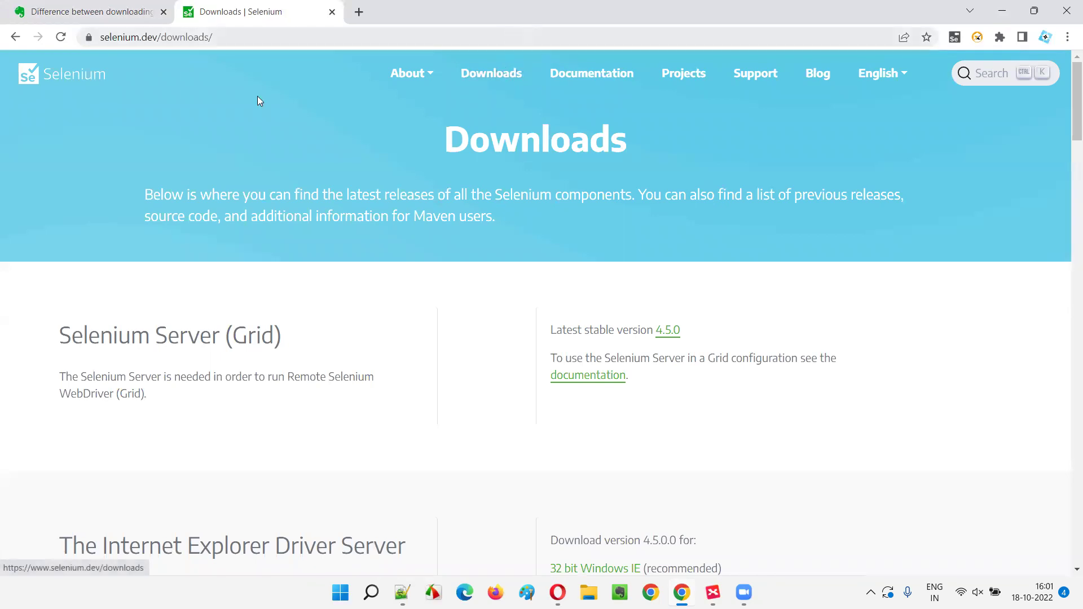
{"action": "scroll", "coordinate": [863, 366], "scroll_direction": "down", "scroll_amount": 12}
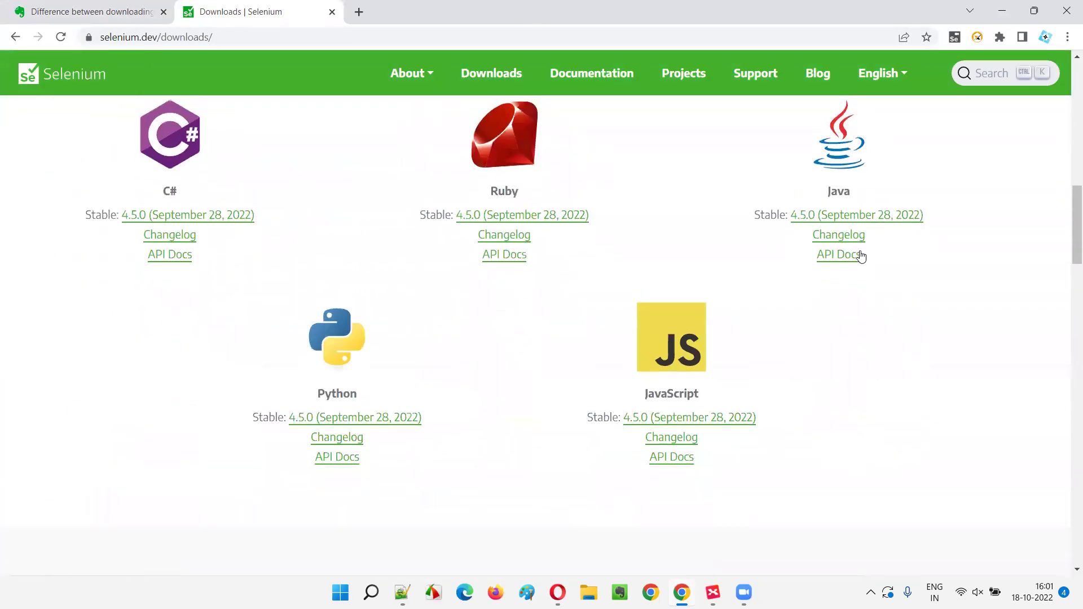
{"action": "scroll", "coordinate": [858, 254], "scroll_direction": "up", "scroll_amount": 1}
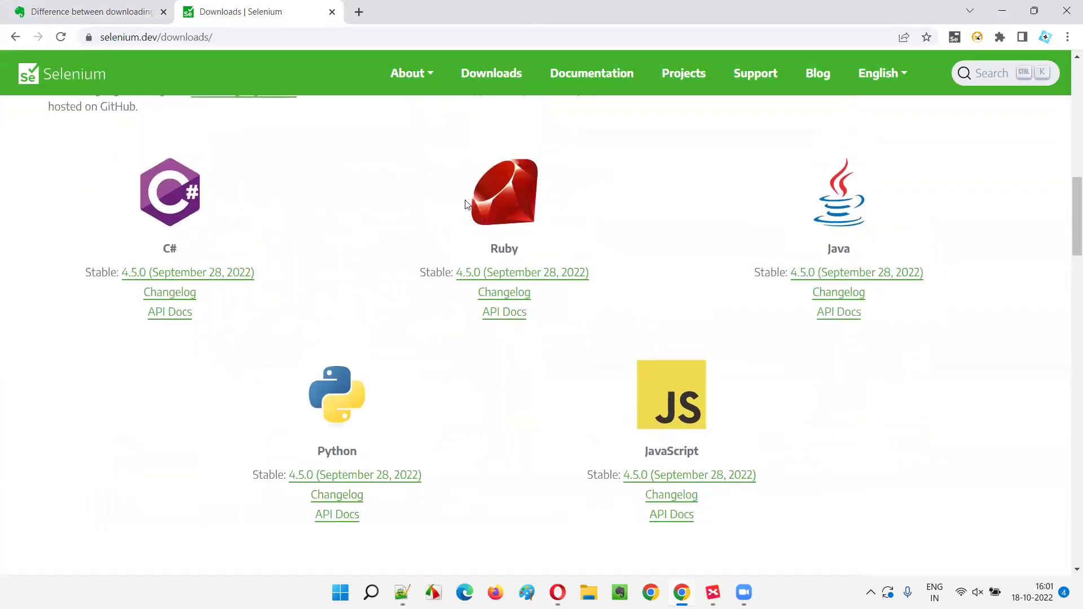
{"action": "left_click", "coordinate": [819, 276]}
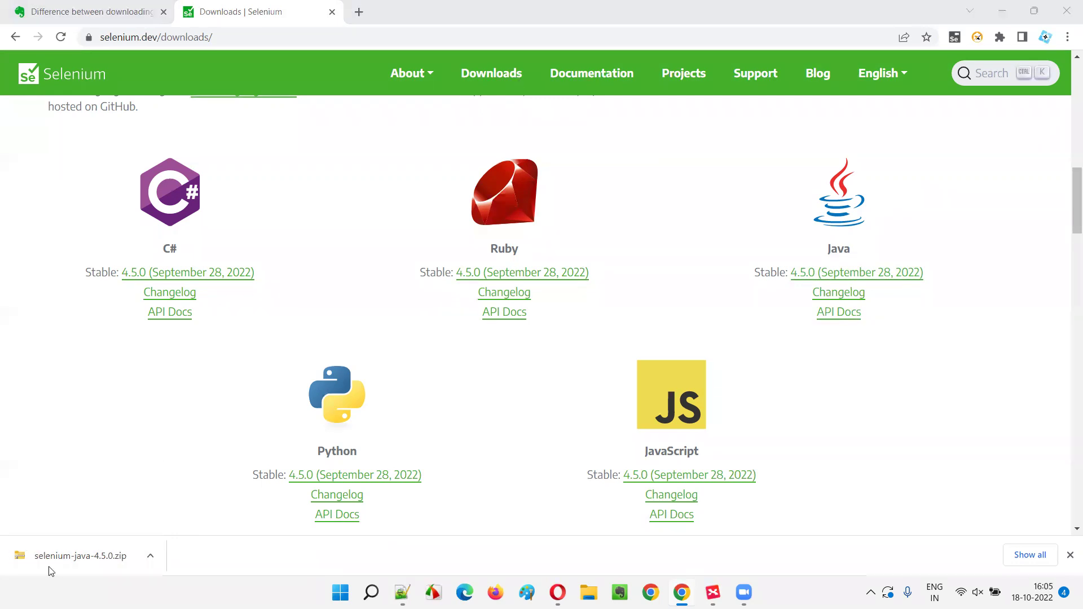
Step: Show the downloaded selenium-java-4.5.0.zip in its folder and maximize the folder window
{"action": "left_click", "coordinate": [150, 560]}
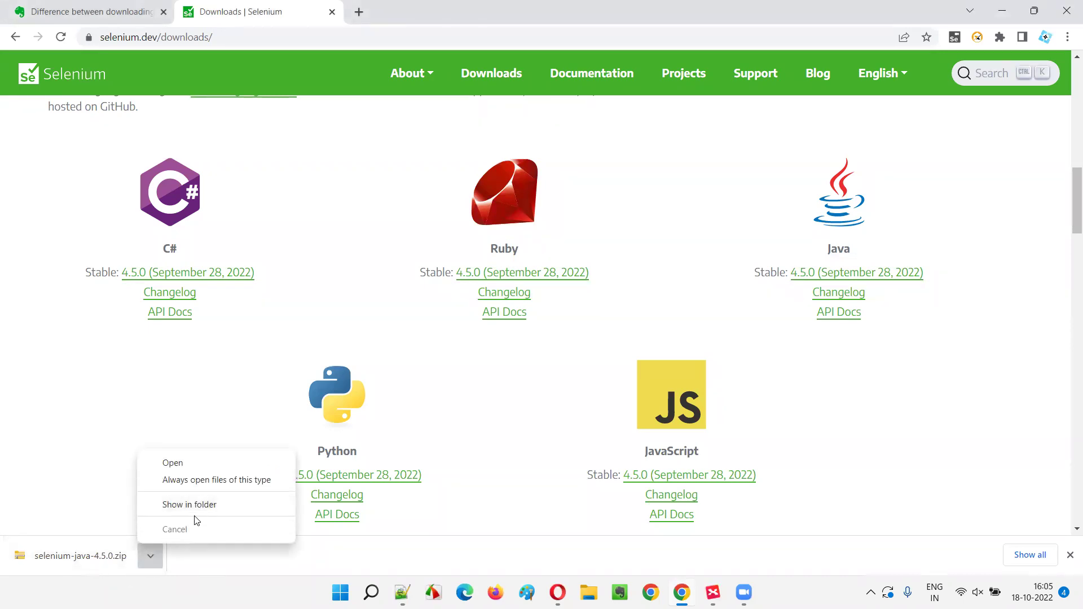
{"action": "left_click", "coordinate": [208, 505]}
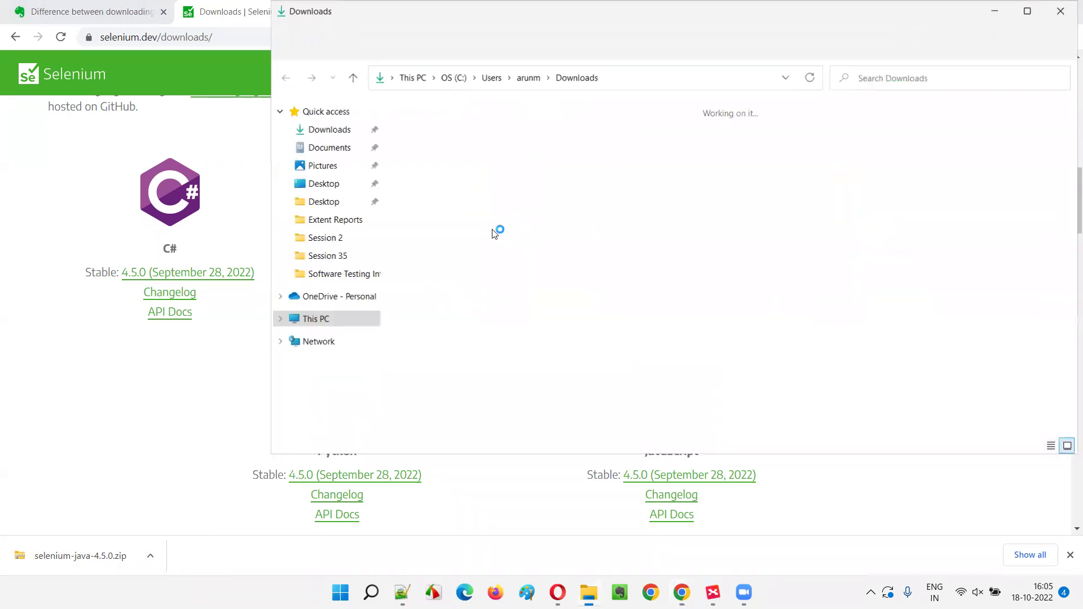
{"action": "left_click", "coordinate": [1028, 11]}
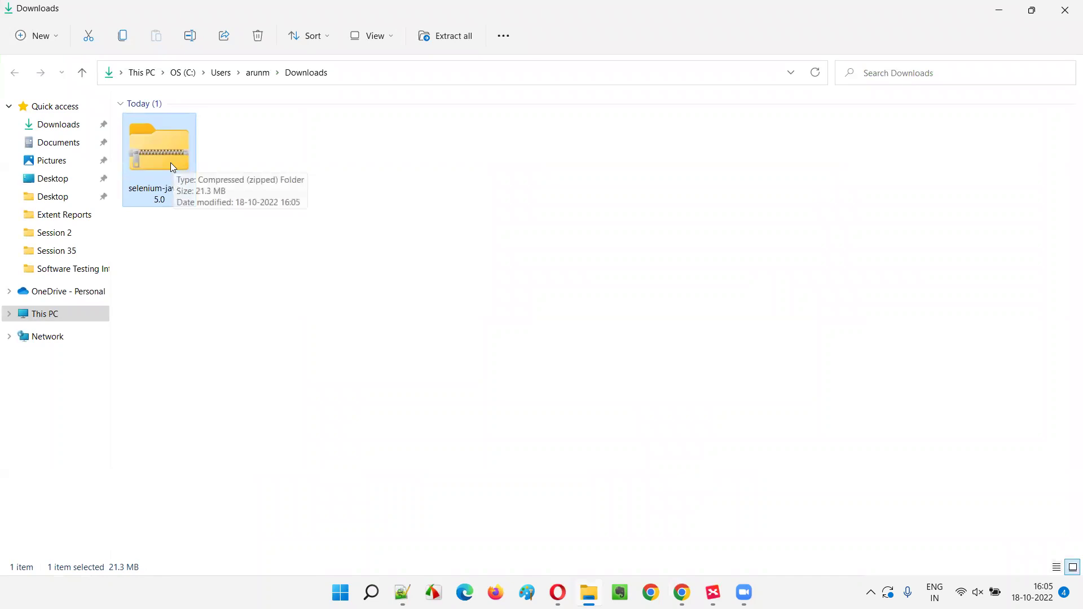
Step: Extract the selenium-java-4.5.0 zip into a selenium-java-4.5.0 folder in Downloads, replacing the files with the same names
{"action": "right_click", "coordinate": [169, 163]}
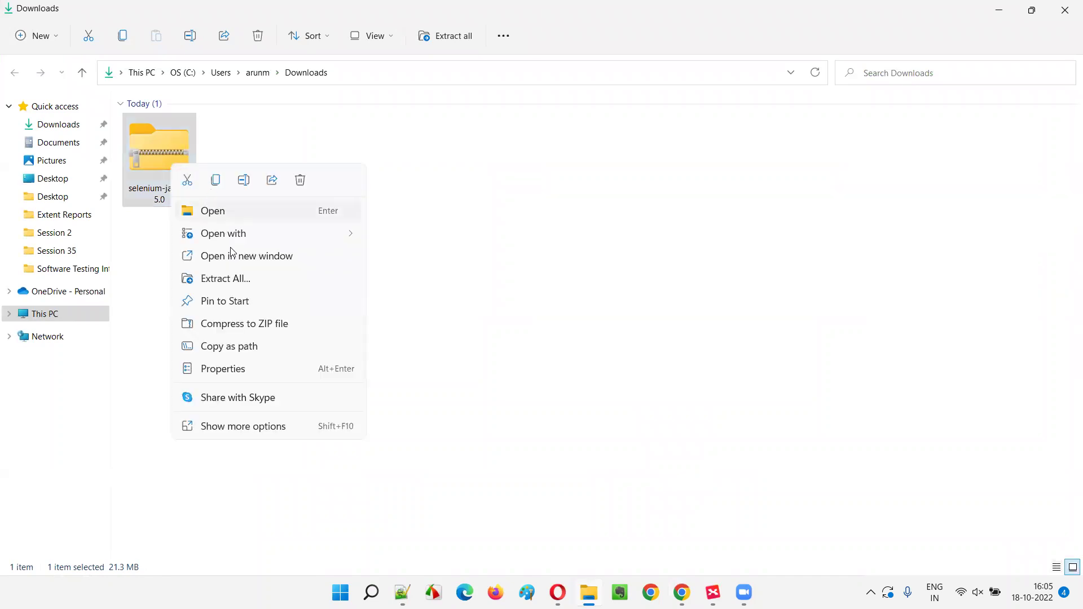
{"action": "left_click", "coordinate": [242, 279]}
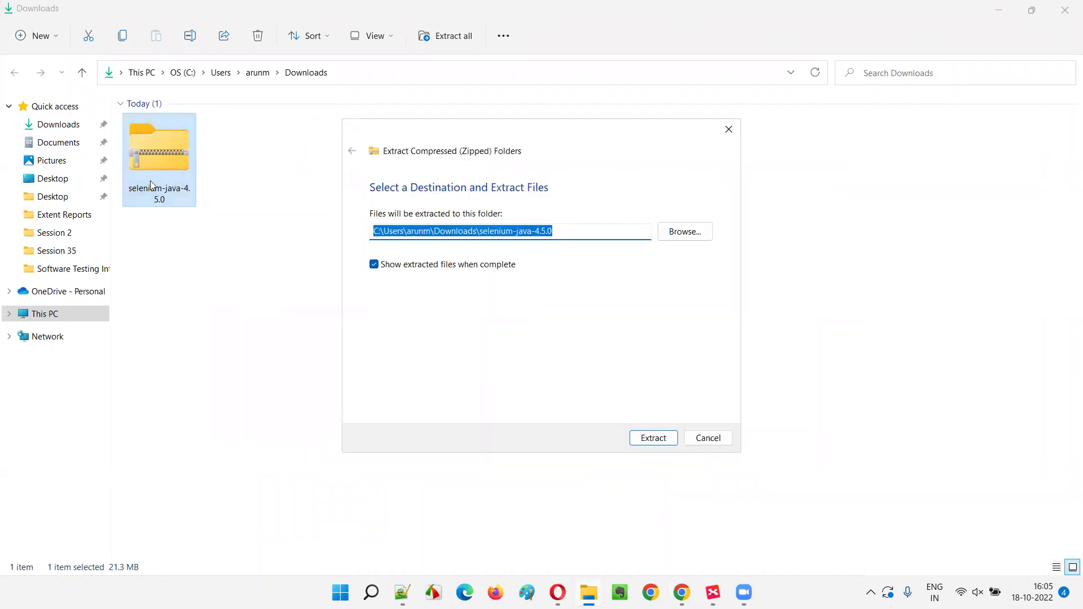
{"action": "left_click", "coordinate": [658, 442]}
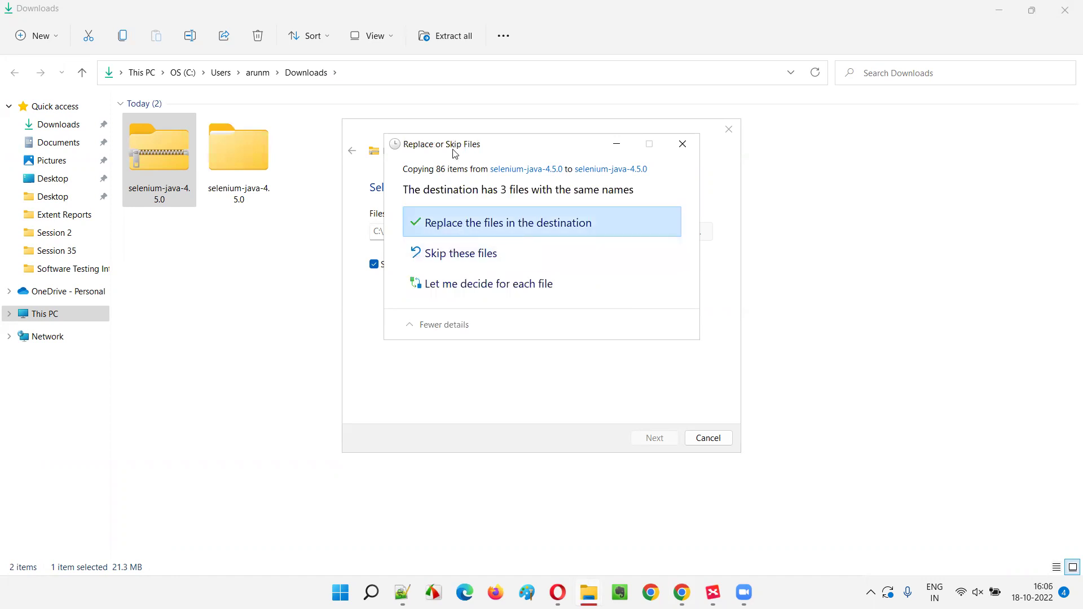
{"action": "left_click_drag", "start_coordinate": [455, 154], "coordinate": [487, 169]}
{"action": "left_click", "coordinate": [507, 247]}
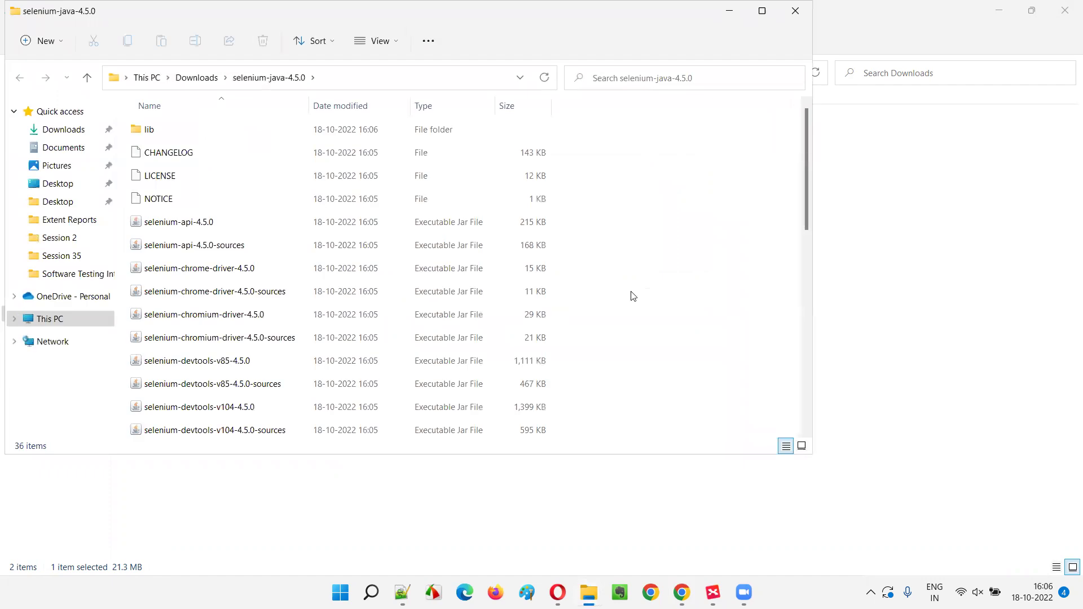
Step: Go up to Downloads, maximize the window and reopen the extracted selenium-java-4.5.0 folder
{"action": "left_click", "coordinate": [197, 78]}
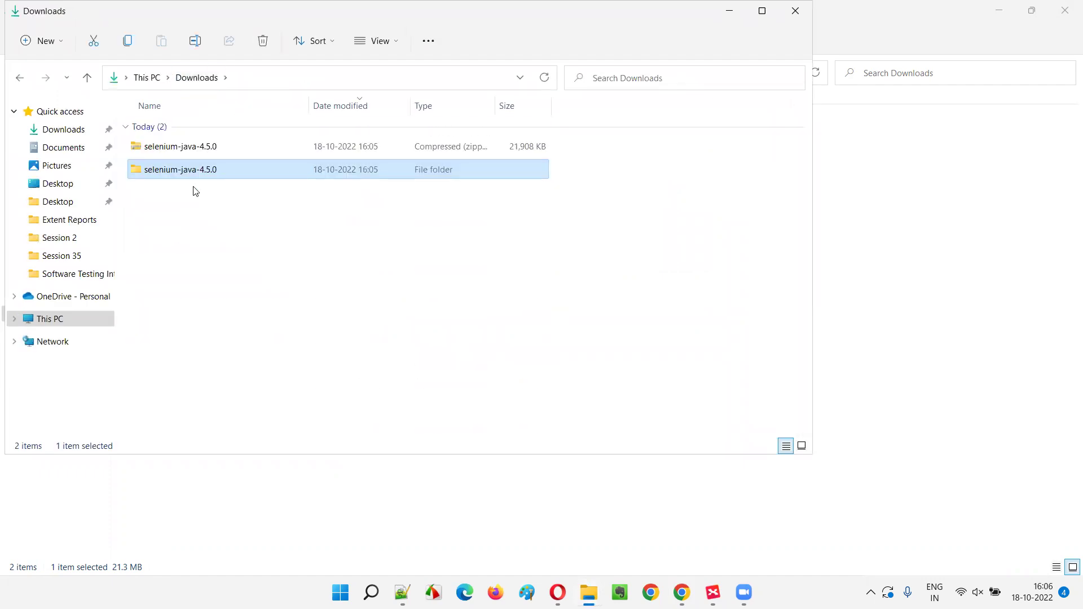
{"action": "left_click", "coordinate": [175, 146]}
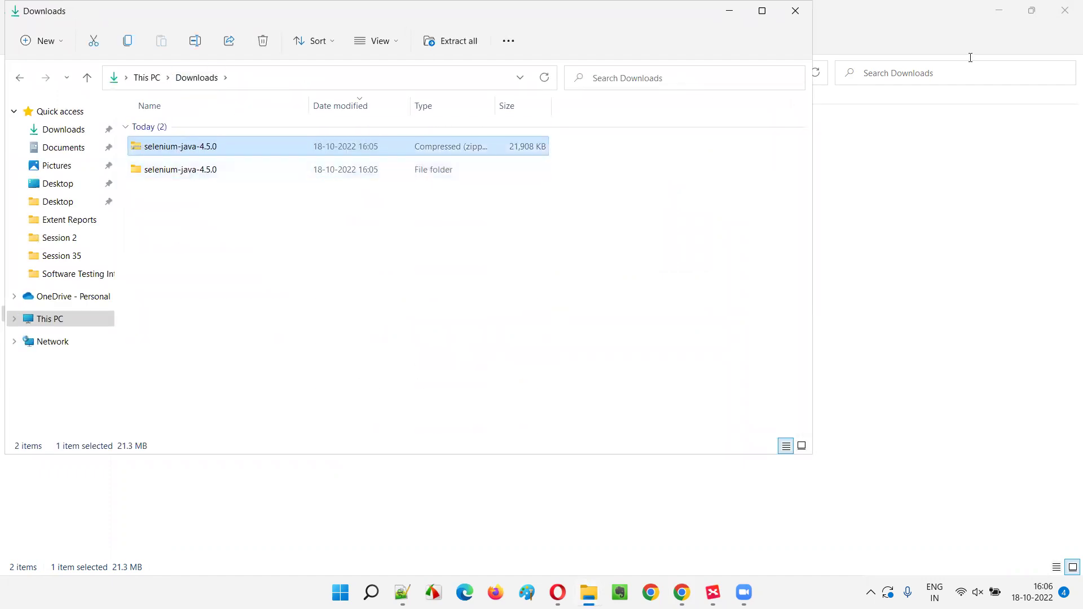
{"action": "left_click", "coordinate": [762, 10]}
{"action": "double_click", "coordinate": [192, 169]}
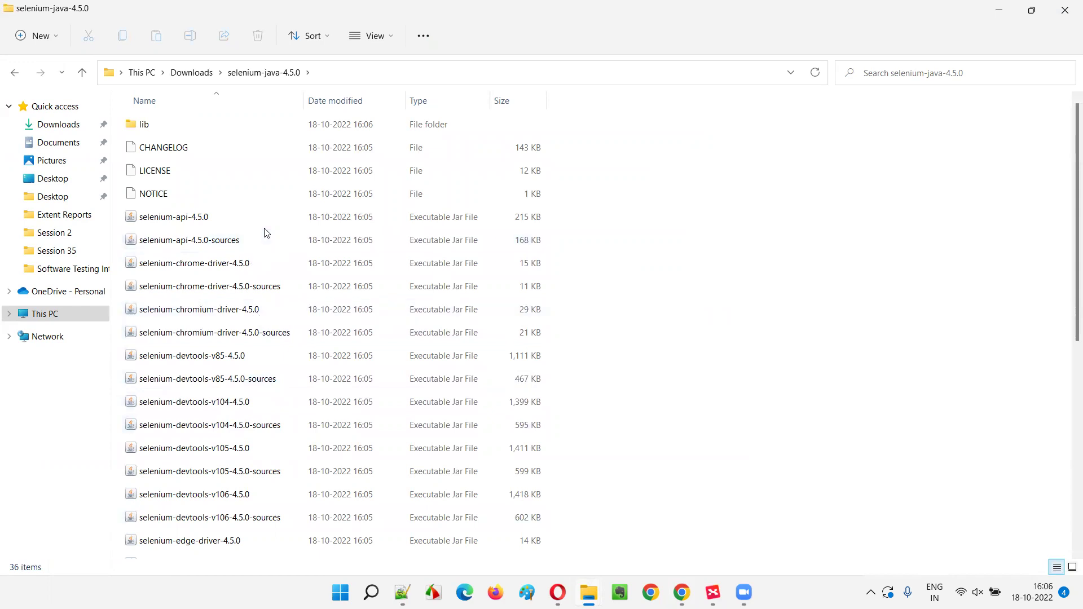
Step: Look through the JAR files in the extracted folder and select selenium-java-4.5.0
{"action": "scroll", "coordinate": [282, 360], "scroll_direction": "down", "scroll_amount": 5}
{"action": "left_click", "coordinate": [177, 389]}
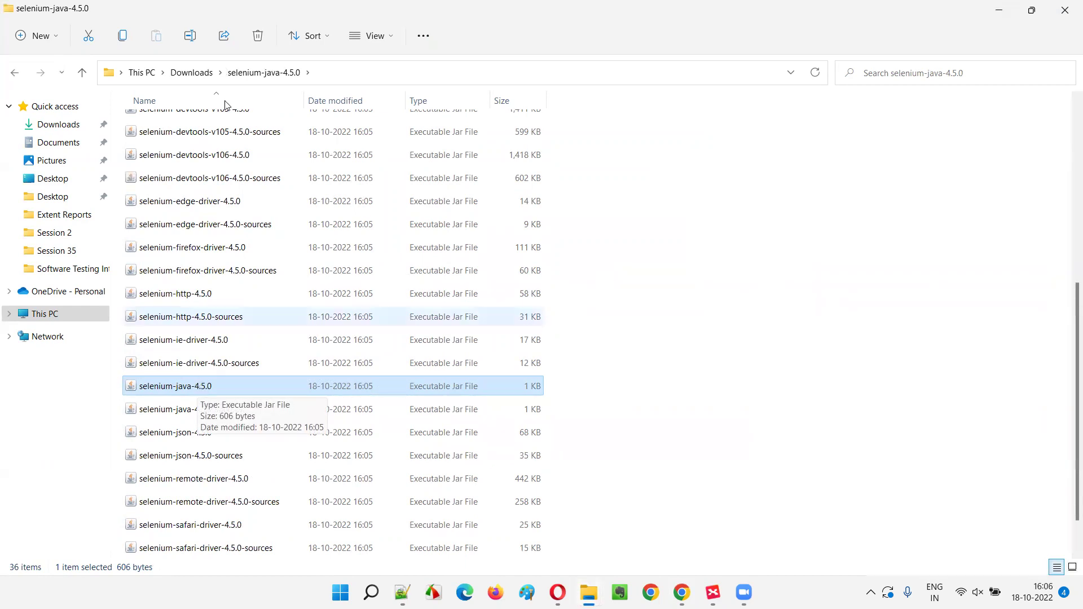
{"action": "scroll", "coordinate": [244, 319], "scroll_direction": "down", "scroll_amount": 1}
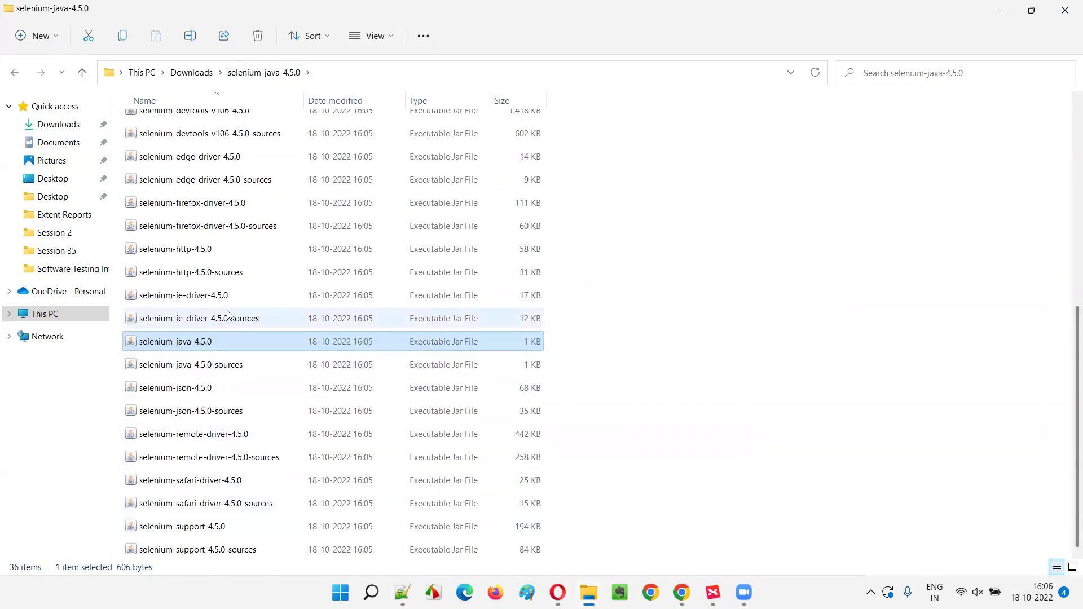
{"action": "scroll", "coordinate": [229, 317], "scroll_direction": "up", "scroll_amount": 6}
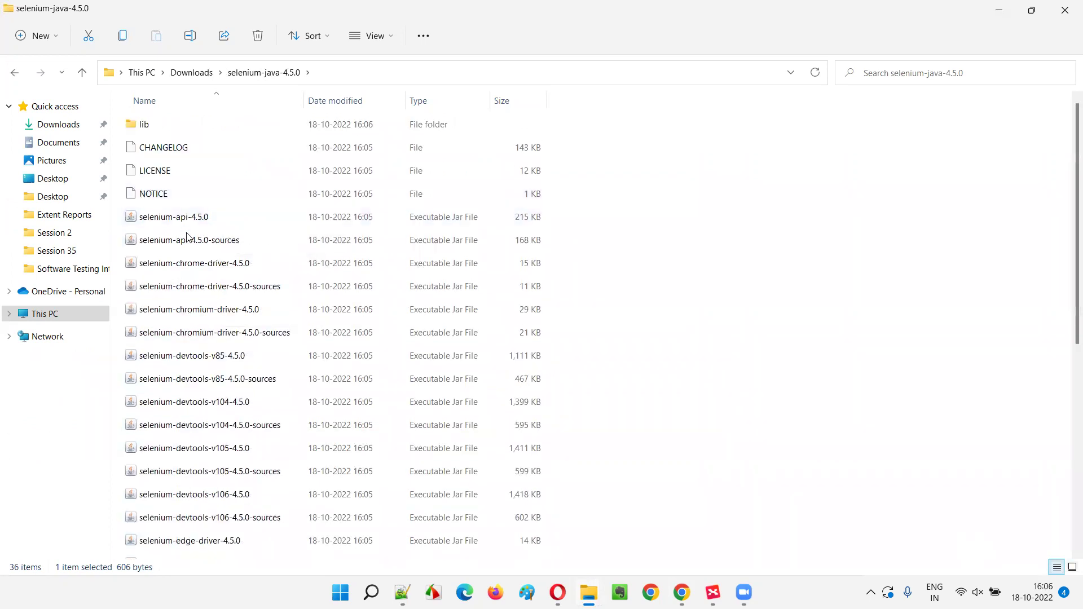
{"action": "scroll", "coordinate": [182, 339], "scroll_direction": "down", "scroll_amount": 6}
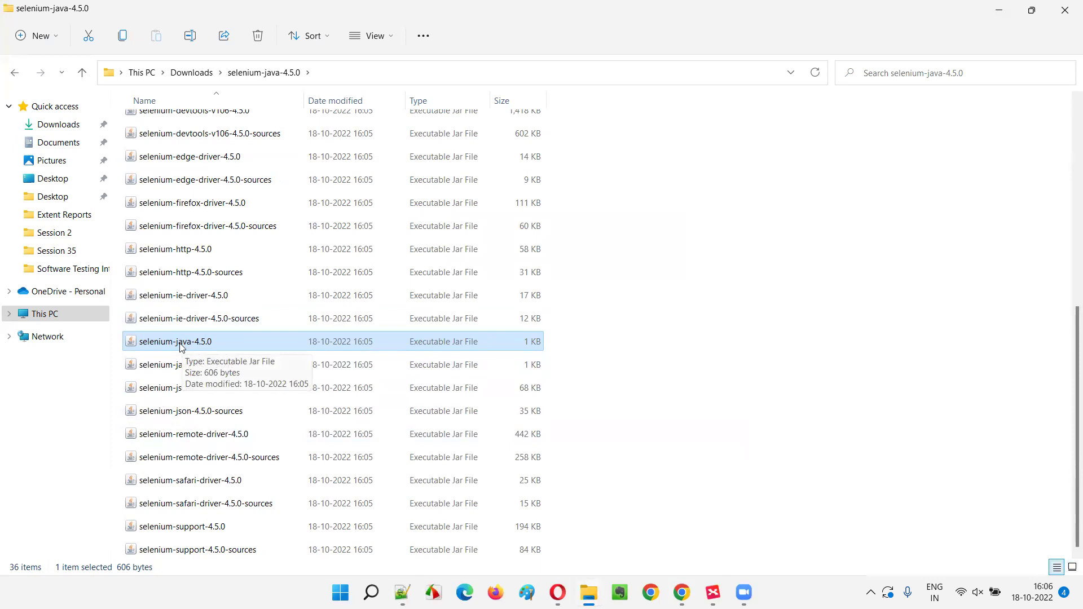
{"action": "scroll", "coordinate": [203, 351], "scroll_direction": "up", "scroll_amount": 6}
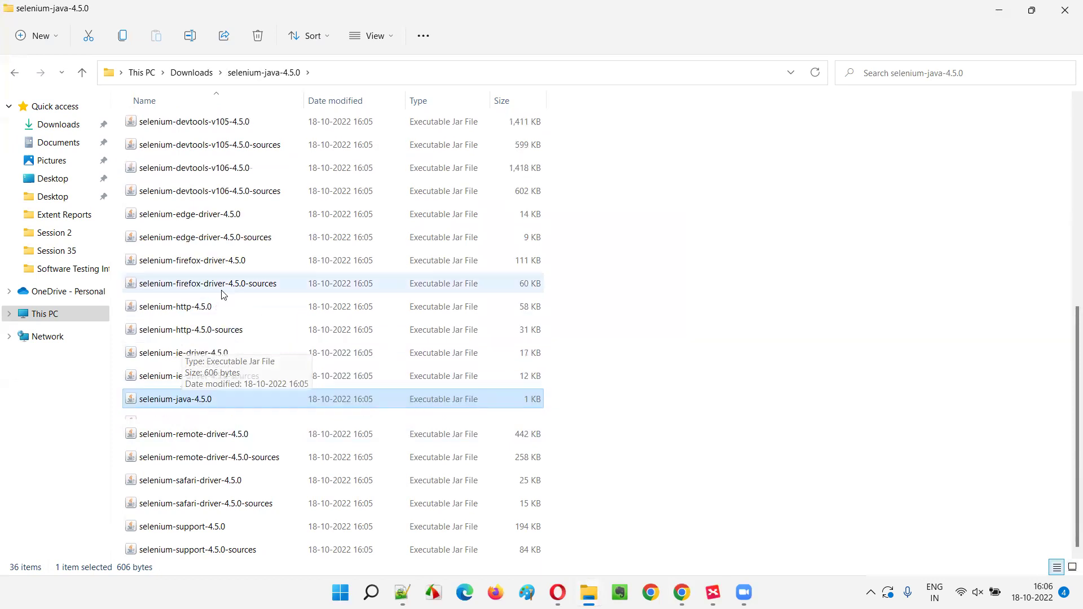
Step: Examine the JAR files in the lib subfolder and return to the Downloads folder
{"action": "double_click", "coordinate": [243, 124]}
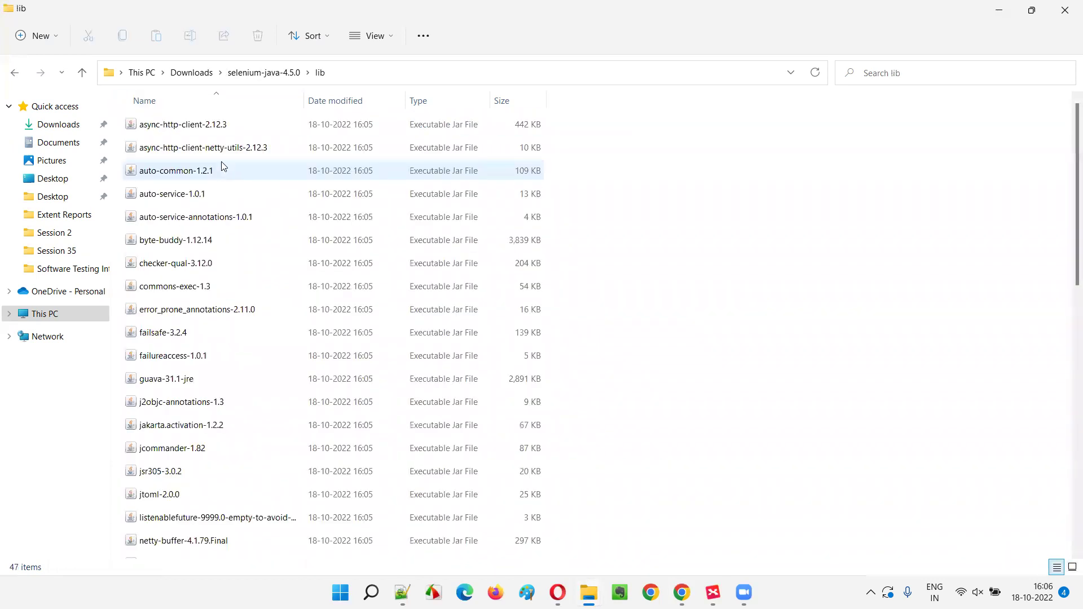
{"action": "scroll", "coordinate": [185, 337], "scroll_direction": "down", "scroll_amount": 9}
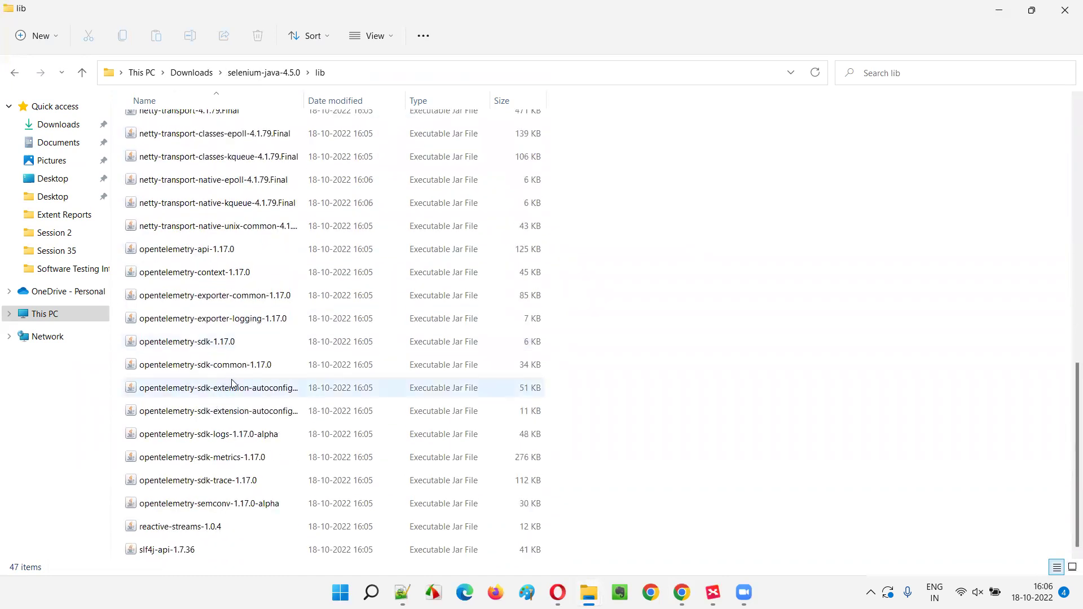
{"action": "scroll", "coordinate": [706, 311], "scroll_direction": "up", "scroll_amount": 9}
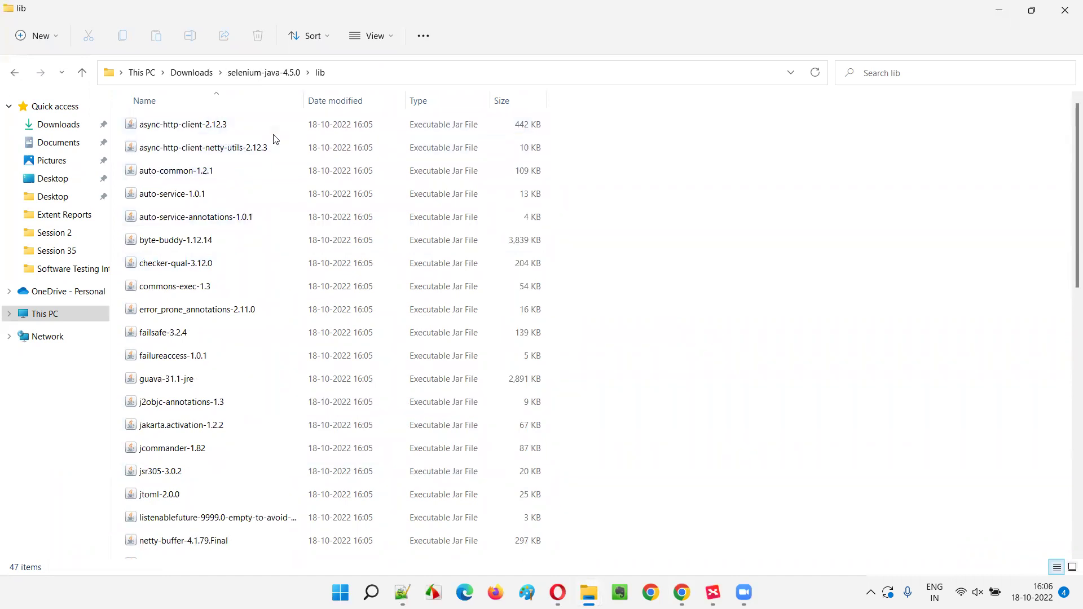
{"action": "left_click", "coordinate": [286, 72]}
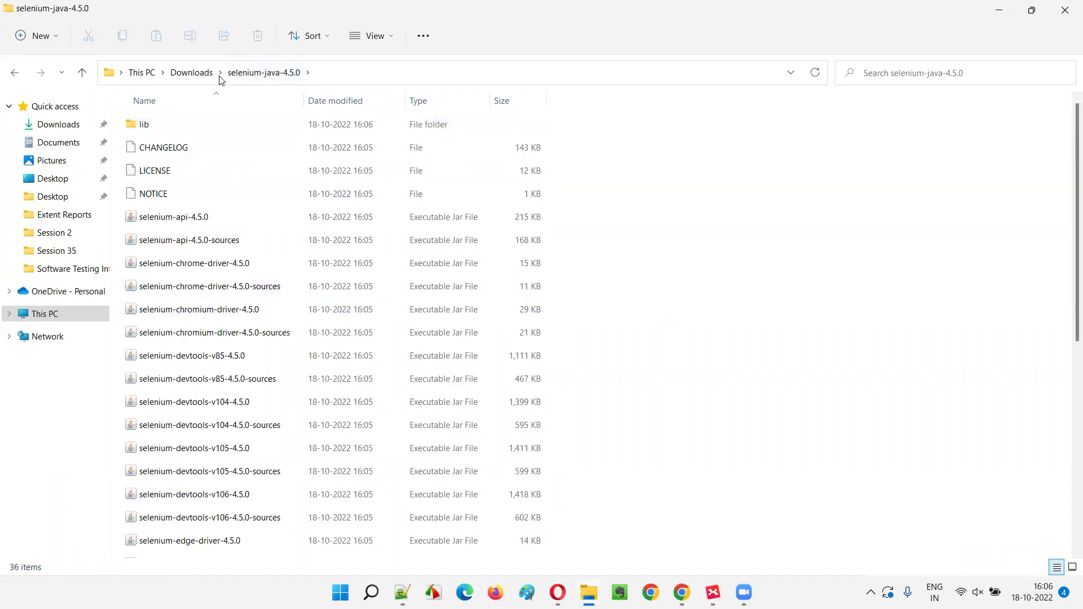
{"action": "left_click", "coordinate": [192, 72]}
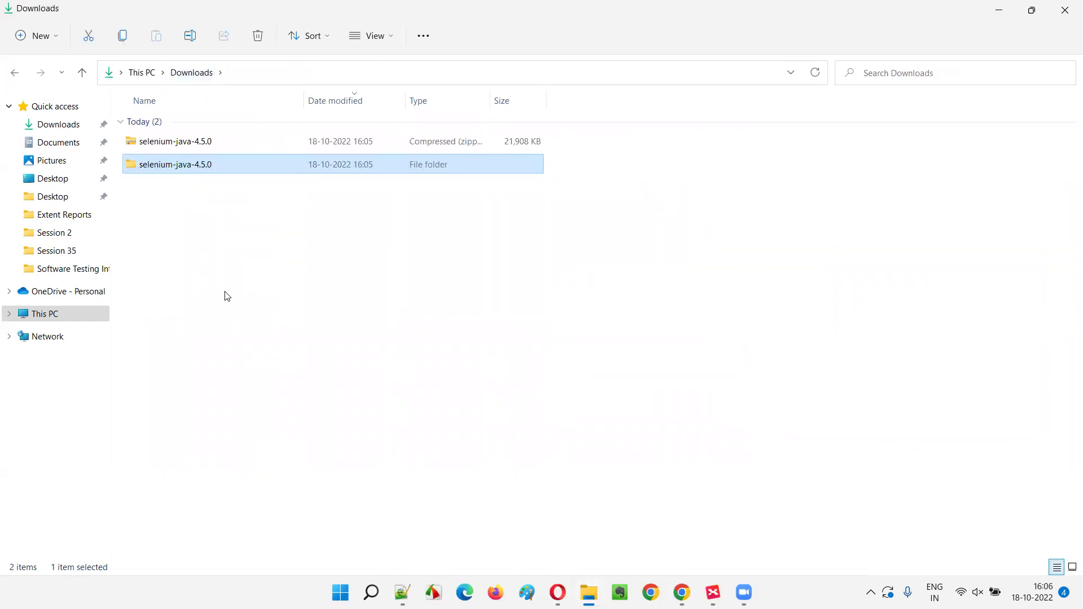
{"action": "left_click", "coordinate": [197, 144]}
{"action": "left_click", "coordinate": [200, 164]}
{"action": "left_click", "coordinate": [208, 145]}
{"action": "left_click", "coordinate": [193, 170]}
{"action": "left_click", "coordinate": [226, 214]}
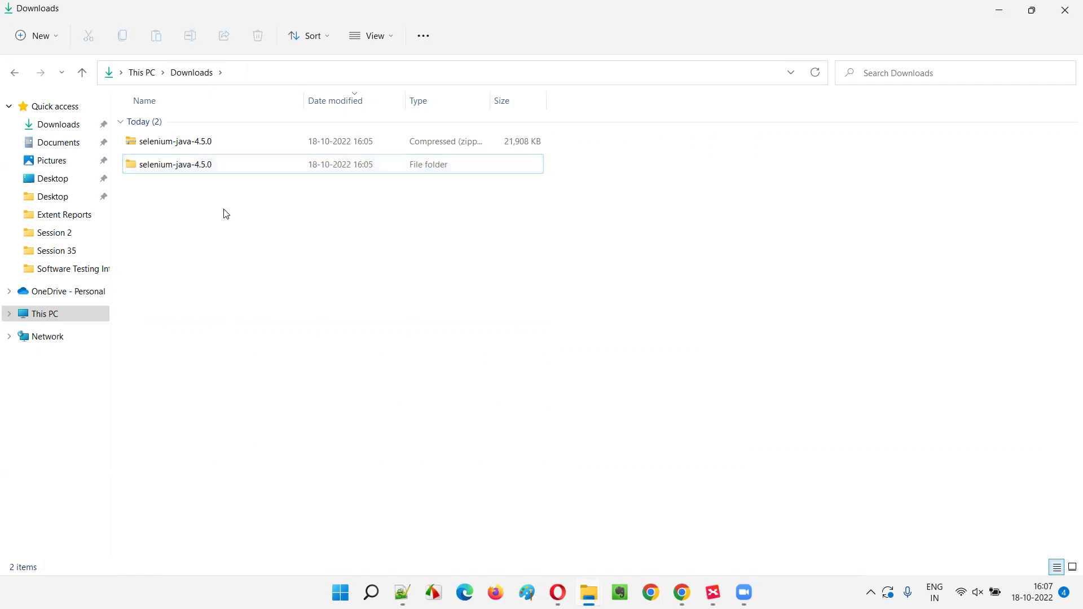
{"action": "left_click", "coordinate": [183, 171]}
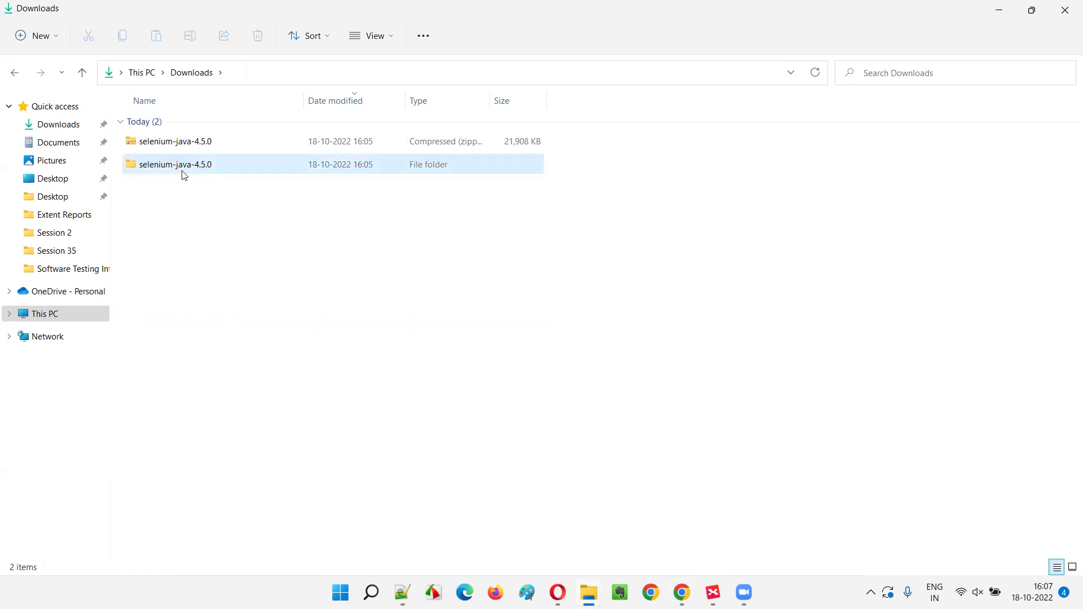
{"action": "left_click", "coordinate": [311, 241]}
{"action": "mouse_move", "coordinate": [206, 173]}
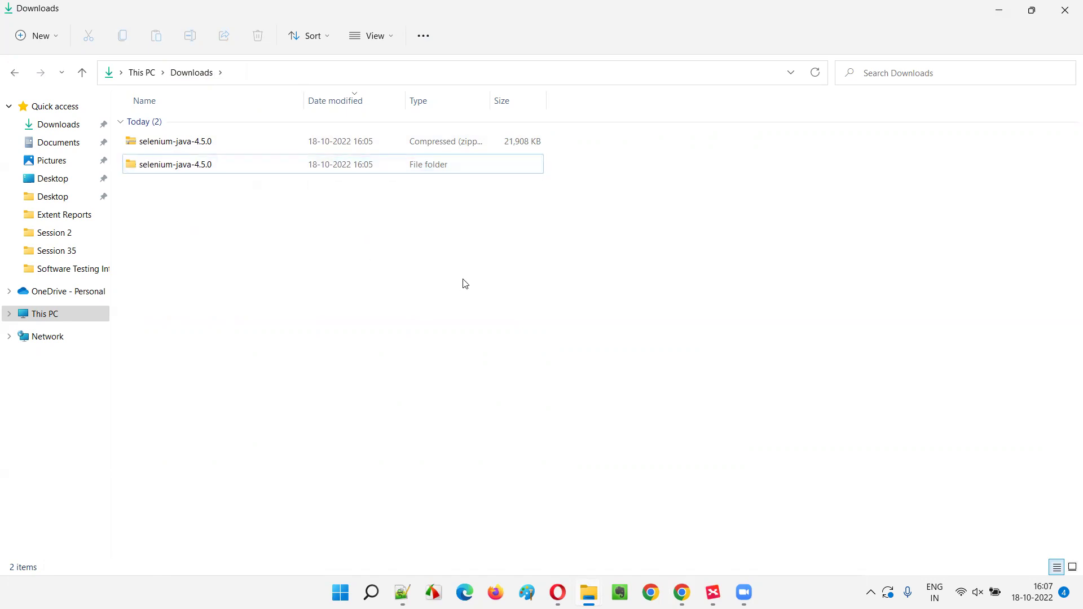
Step: Switch to Chrome and open mvnrepository.com in a new tab
{"action": "left_click", "coordinate": [682, 592]}
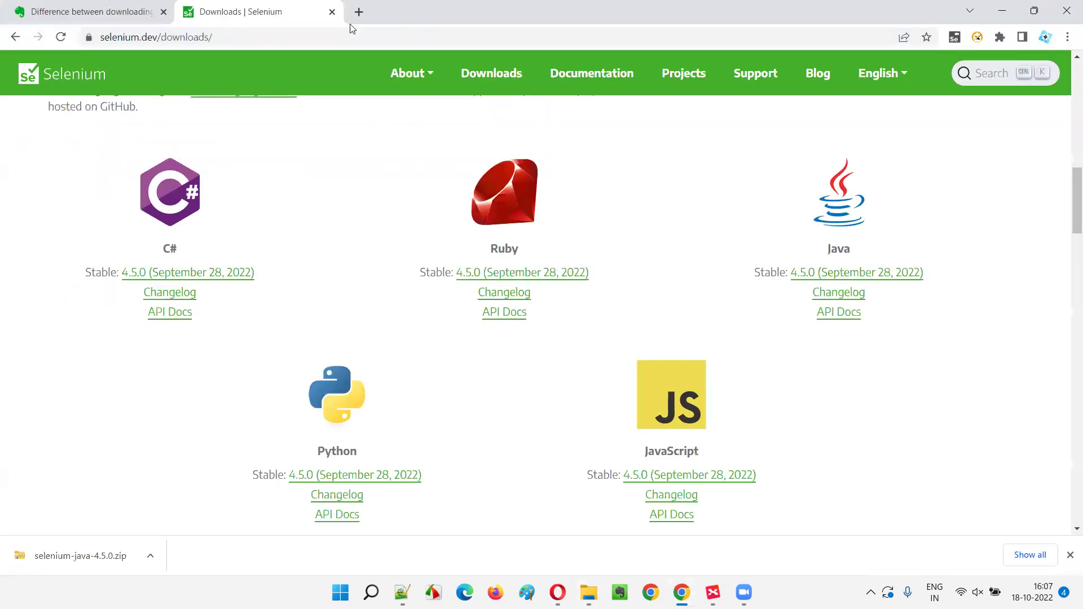
{"action": "key", "text": "ctrl+t"}
{"action": "type", "text": "mvn"}
{"action": "key", "text": "Return"}
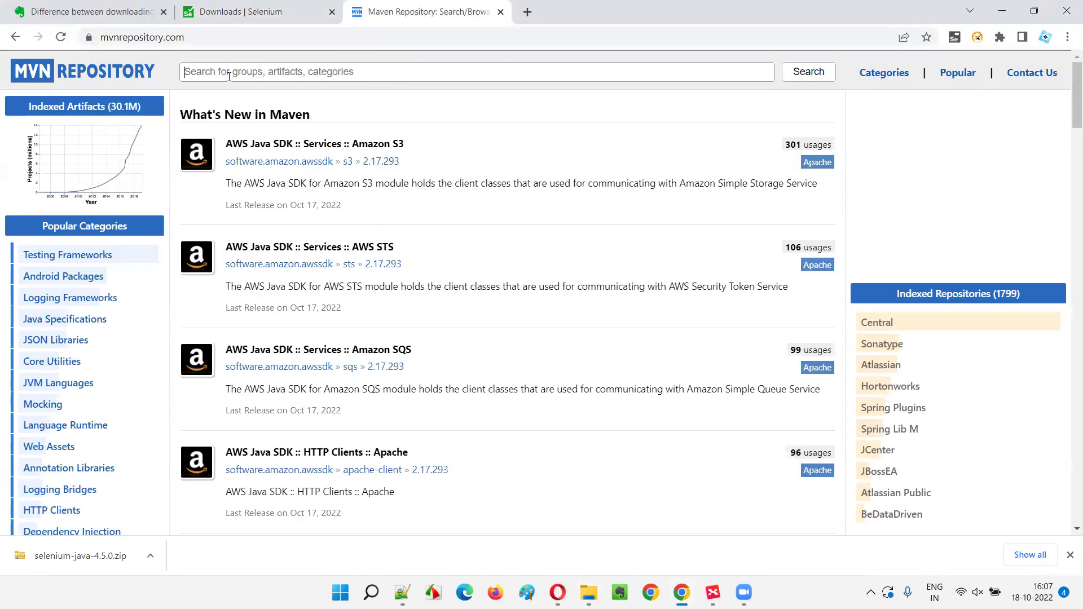
Step: Search MvnRepository for "selenium java" and open the Selenium Java artifact from org.seleniumhq.selenium
{"action": "left_click", "coordinate": [236, 75]}
{"action": "type", "text": "selenium java"}
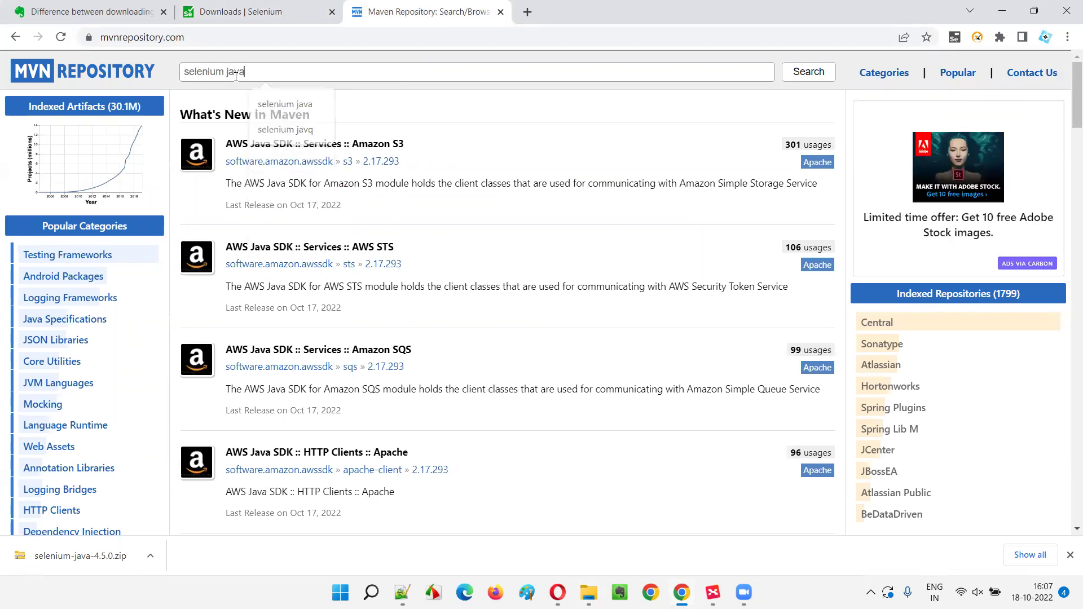
{"action": "key", "text": "Return"}
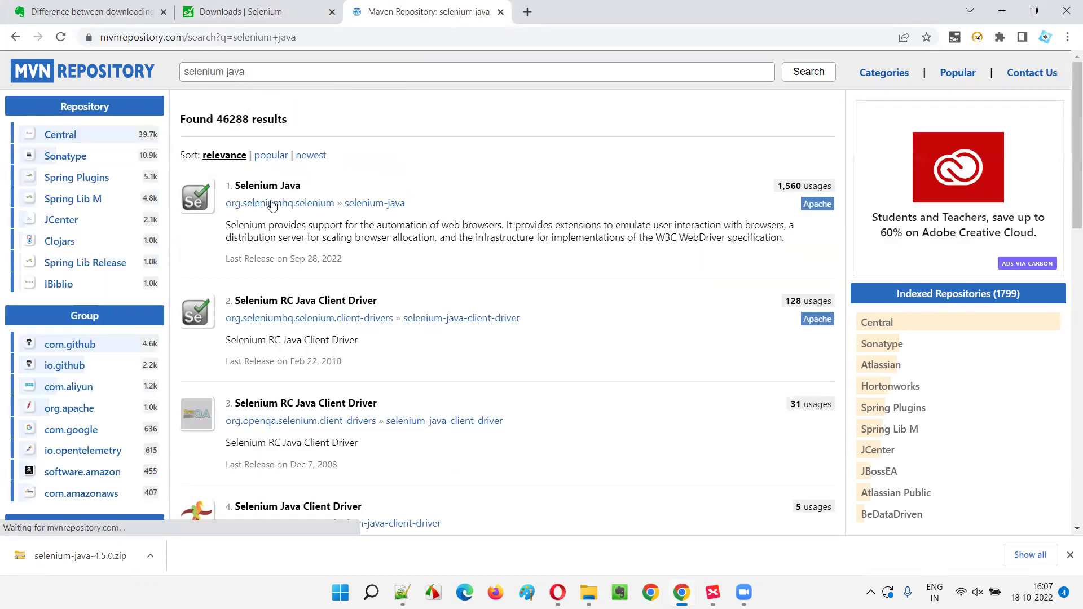
{"action": "left_click", "coordinate": [268, 189]}
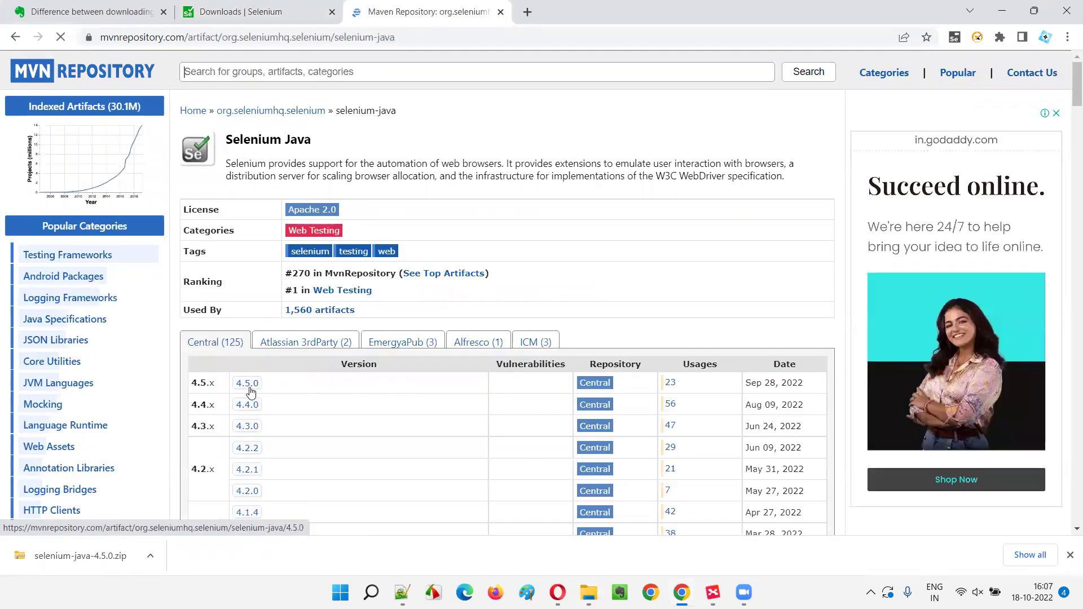
Step: Open version 4.5.0 of the Selenium Java artifact and download its jar file
{"action": "scroll", "coordinate": [293, 175], "scroll_direction": "down", "scroll_amount": 1}
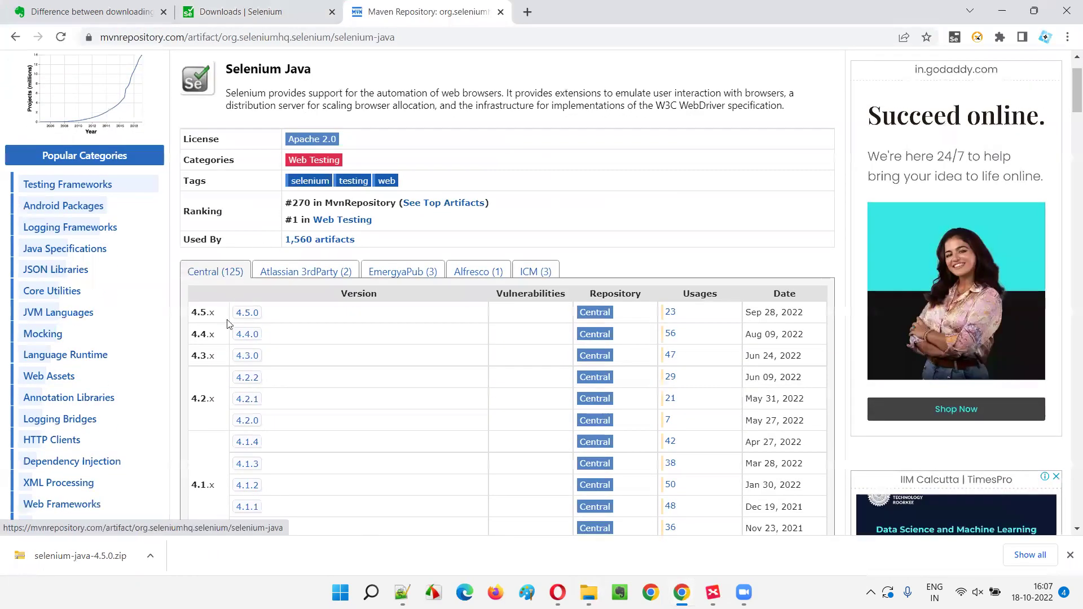
{"action": "left_click", "coordinate": [250, 315]}
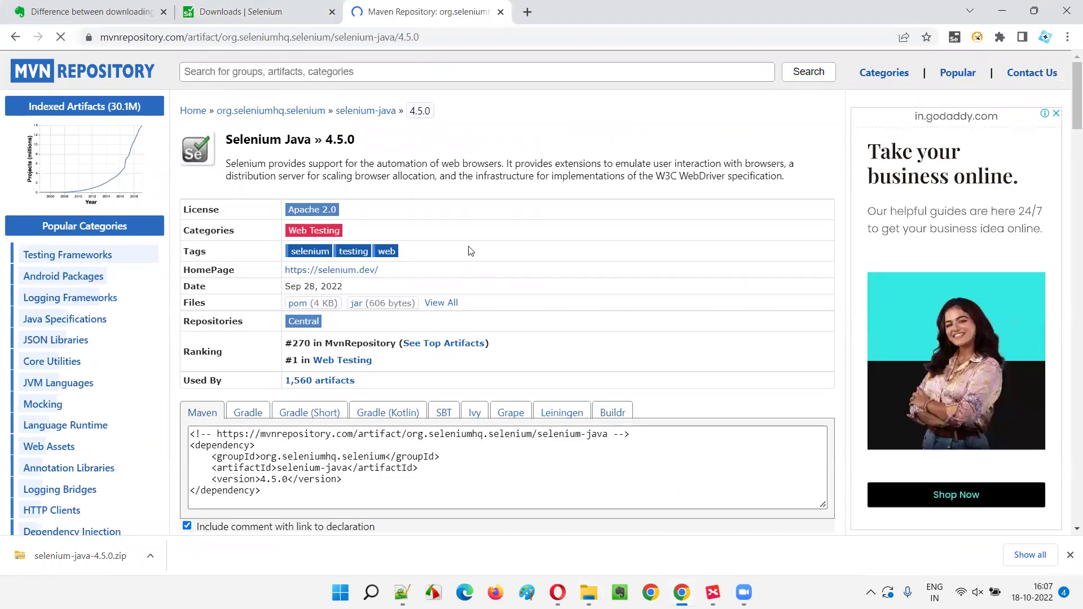
{"action": "scroll", "coordinate": [469, 249], "scroll_direction": "down", "scroll_amount": 1}
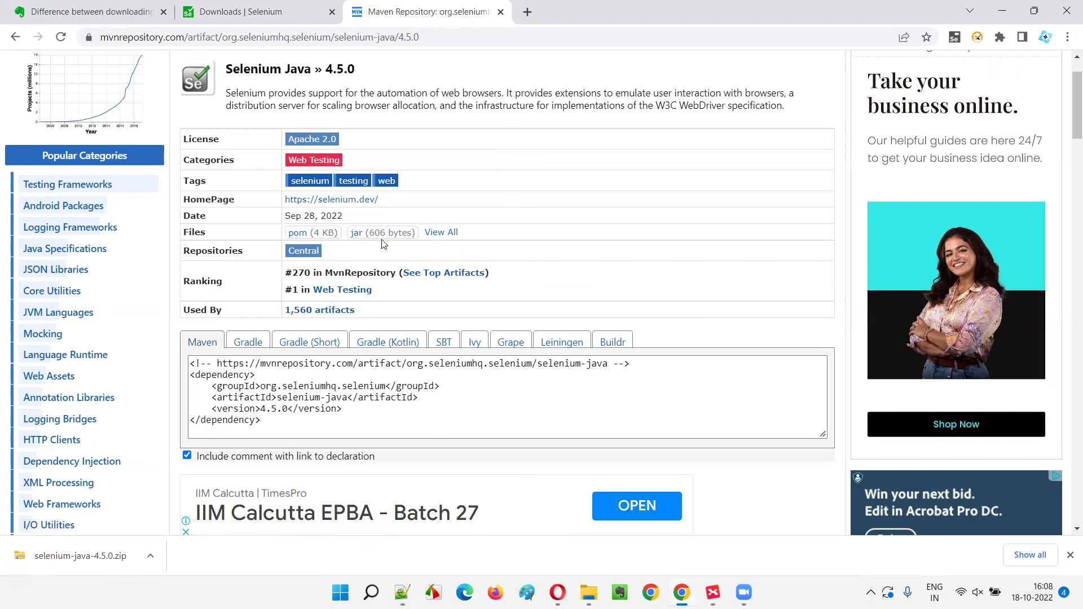
{"action": "left_click", "coordinate": [374, 233]}
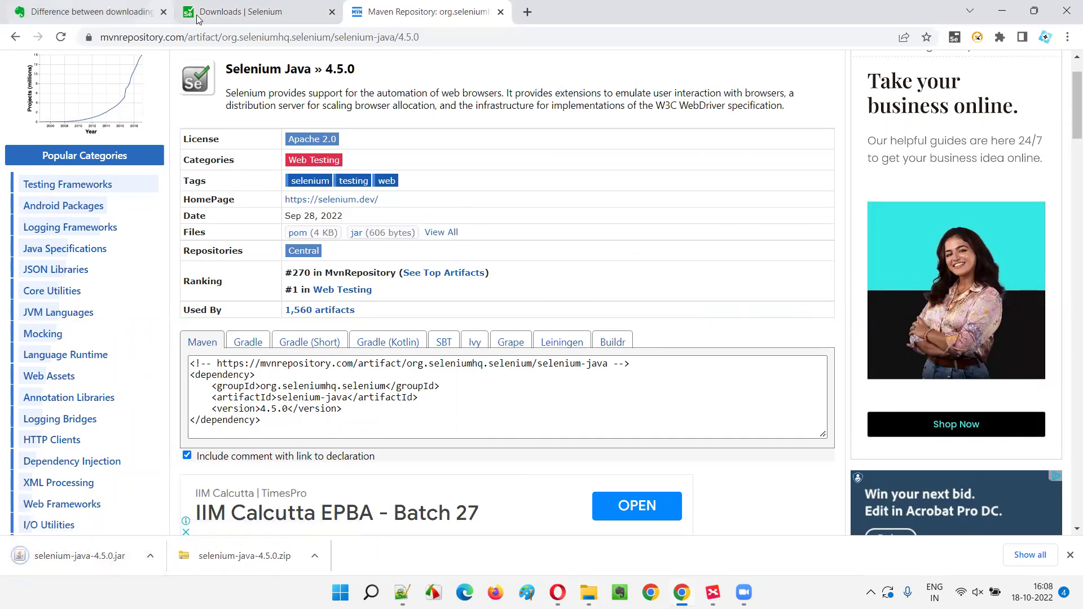
Step: Show the downloaded selenium-java-4.5.0.jar in its folder and open the extracted selenium-java-4.5.0 folder
{"action": "left_click", "coordinate": [150, 556]}
{"action": "left_click", "coordinate": [197, 502]}
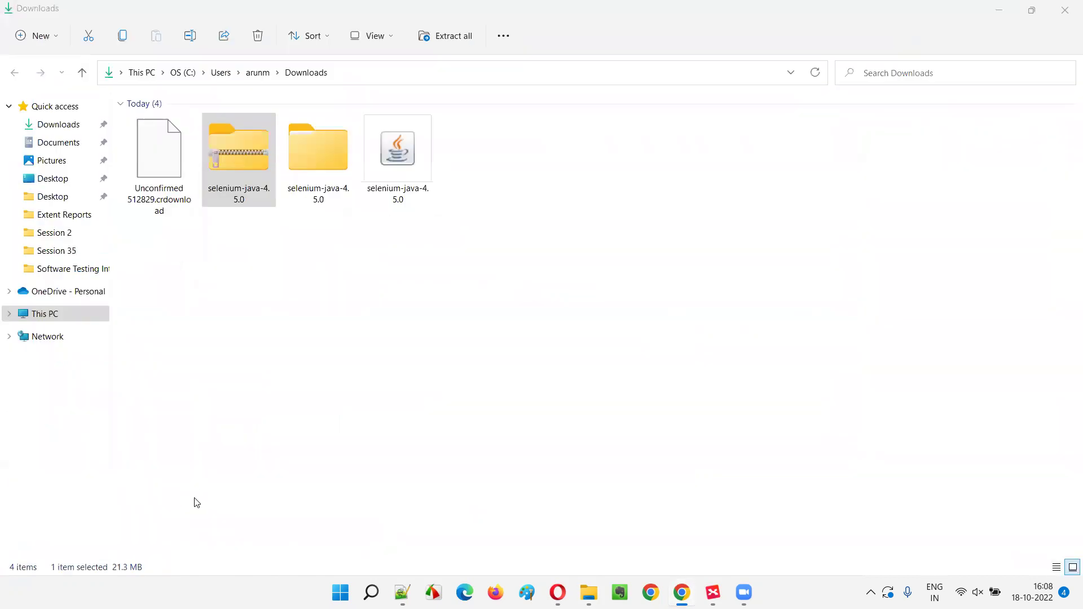
{"action": "double_click", "coordinate": [317, 154]}
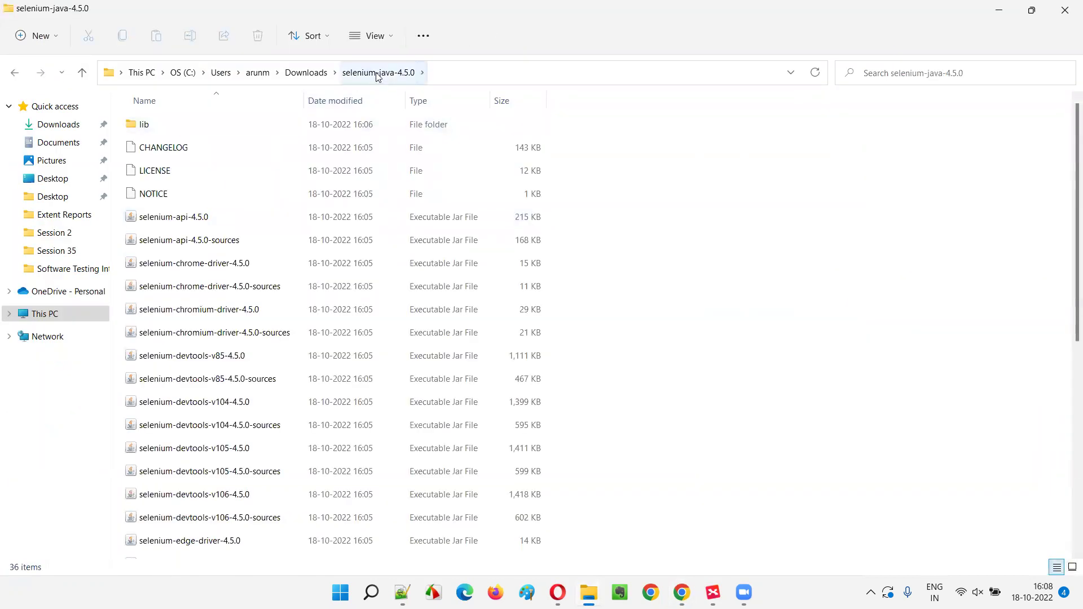
Step: Select the selenium-java-4.5.0 JAR in the extracted folder to check its size, and return to the Downloads folder
{"action": "scroll", "coordinate": [223, 348], "scroll_direction": "down", "scroll_amount": 5}
{"action": "left_click", "coordinate": [176, 434]}
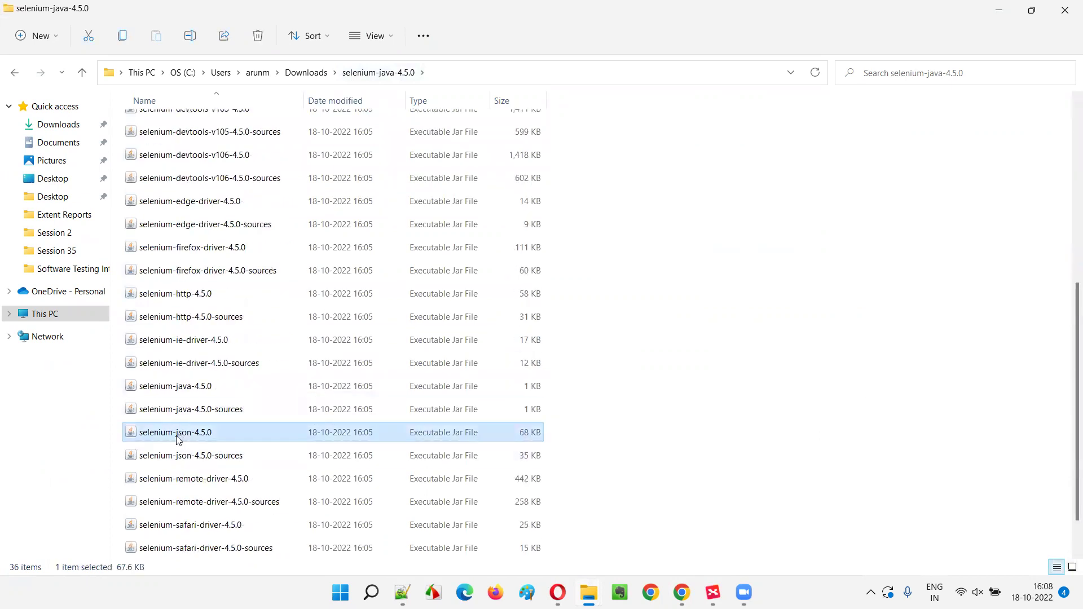
{"action": "left_click", "coordinate": [193, 414]}
{"action": "left_click", "coordinate": [206, 394]}
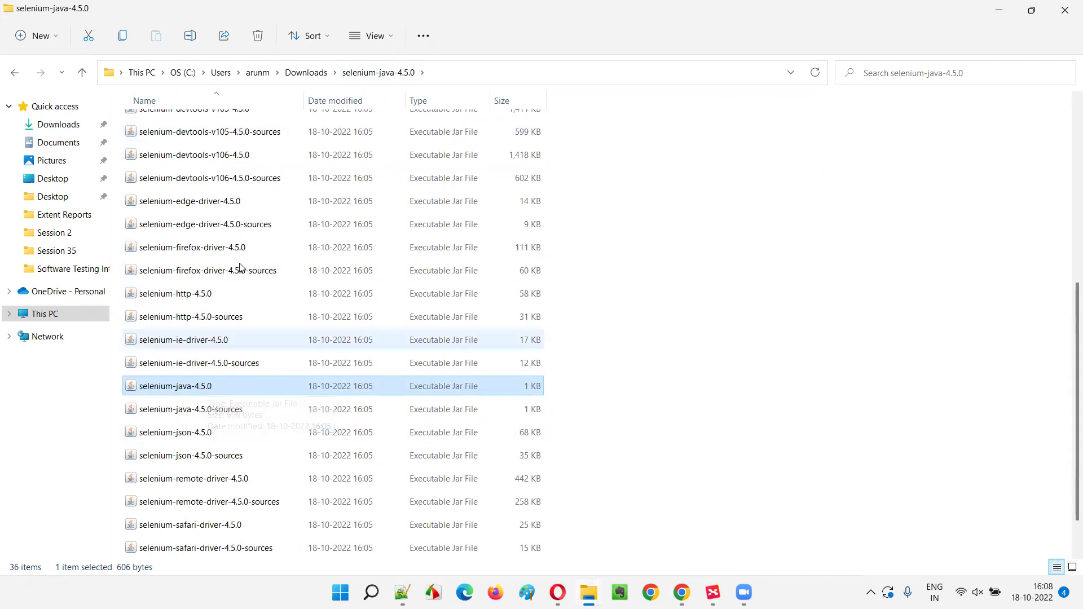
{"action": "left_click", "coordinate": [296, 72]}
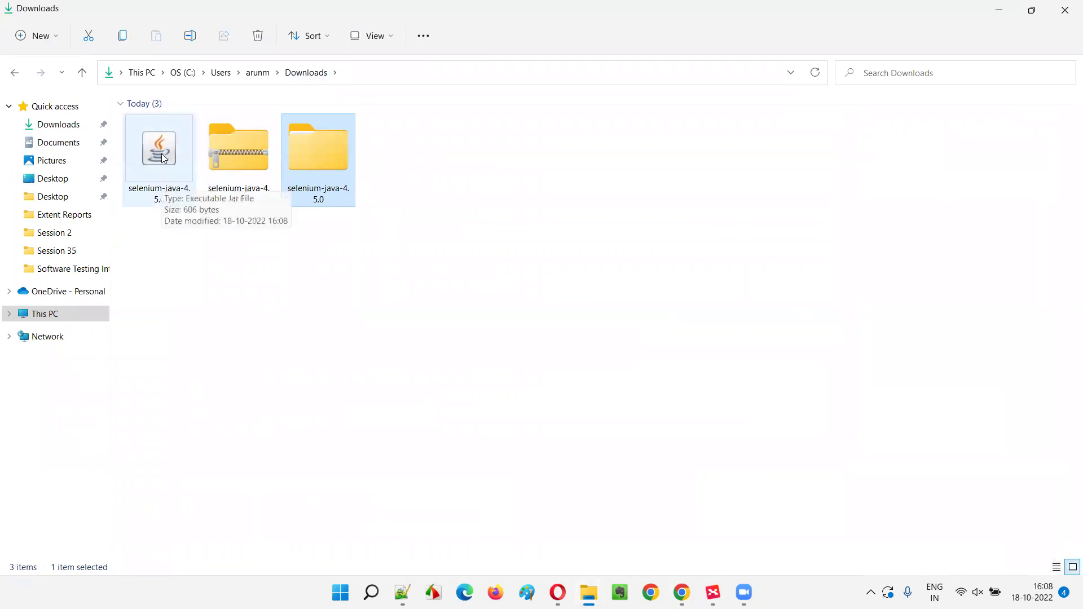
{"action": "left_click", "coordinate": [795, 356]}
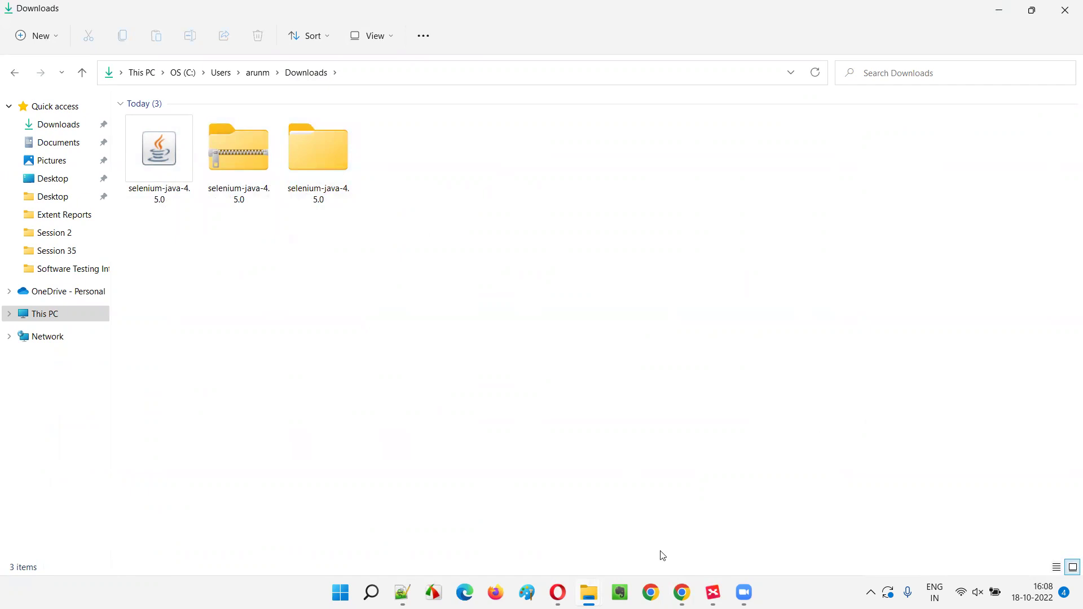
Step: Switch to Chrome and close the Maven Repository and Selenium Downloads tabs
{"action": "left_click", "coordinate": [682, 592]}
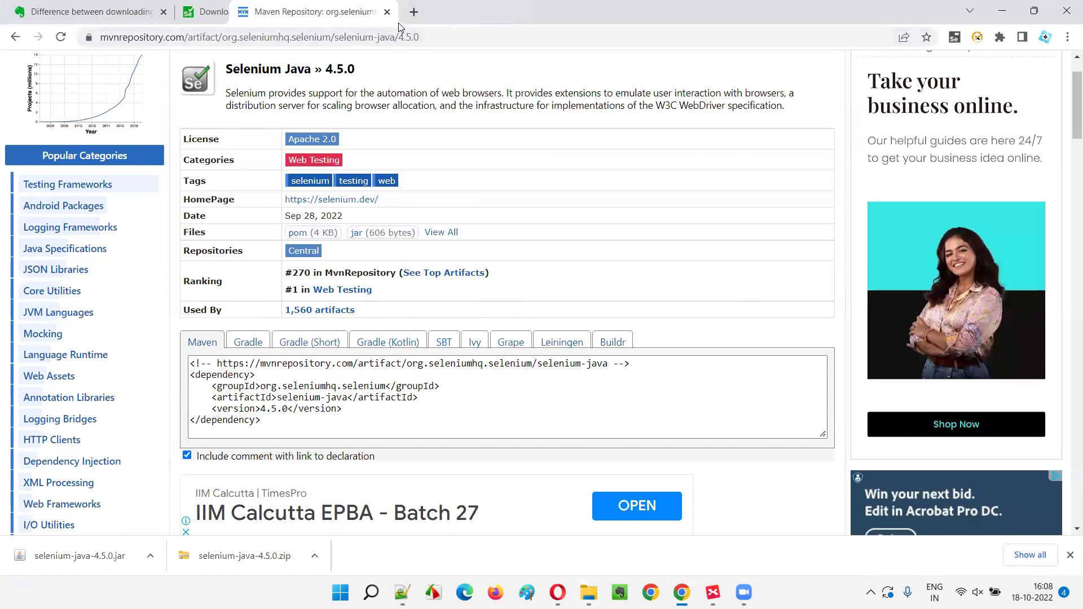
{"action": "left_click_drag", "start_coordinate": [301, 11], "coordinate": [246, 11]}
{"action": "left_click", "coordinate": [332, 11]}
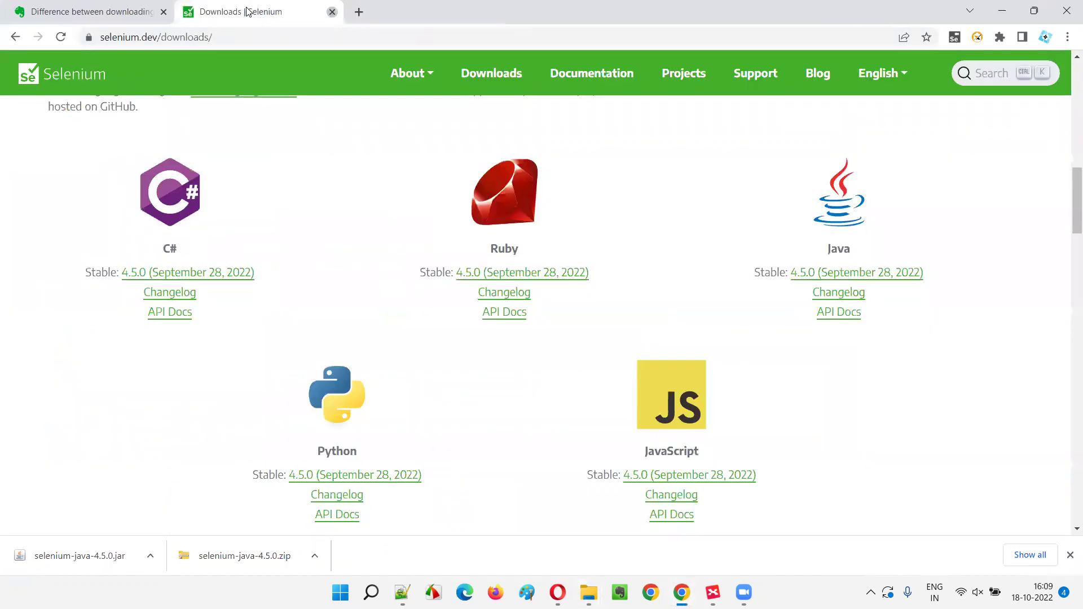
{"action": "left_click", "coordinate": [332, 11]}
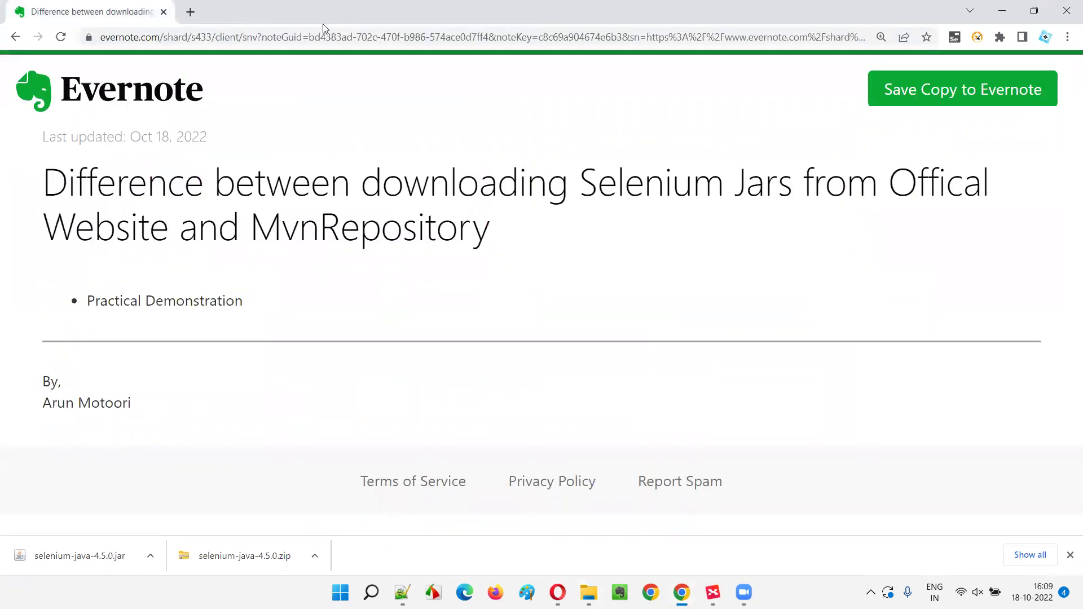
Step: Open extentreports.com in a new tab and dismiss the list of downloaded files
{"action": "left_click", "coordinate": [189, 10]}
{"action": "type", "text": "exten"}
{"action": "key", "text": "Return"}
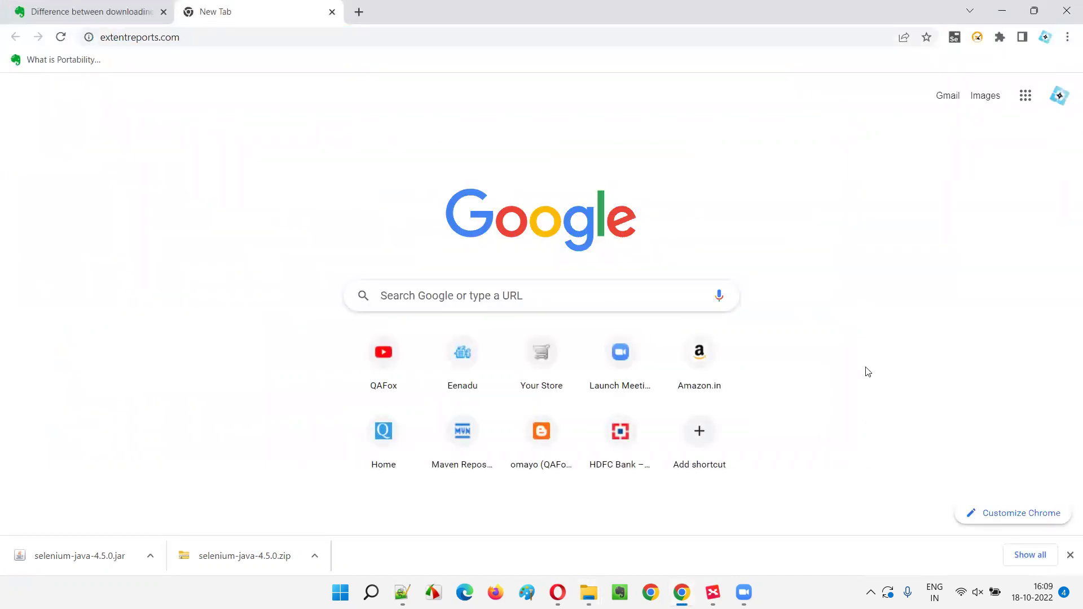
{"action": "left_click", "coordinate": [1071, 556]}
{"action": "left_click", "coordinate": [215, 39]}
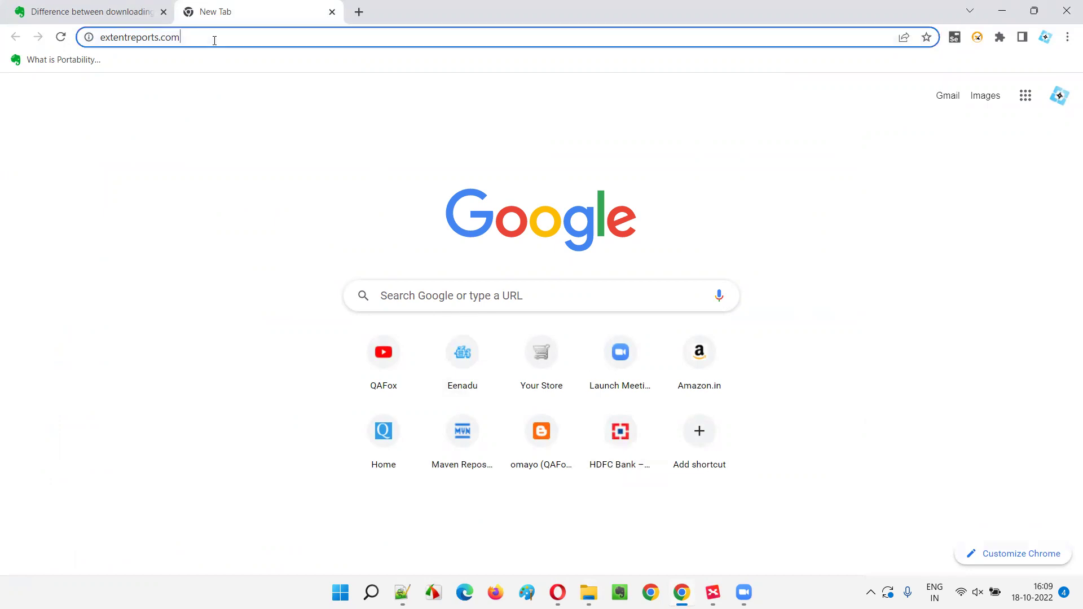
{"action": "key", "text": "Return"}
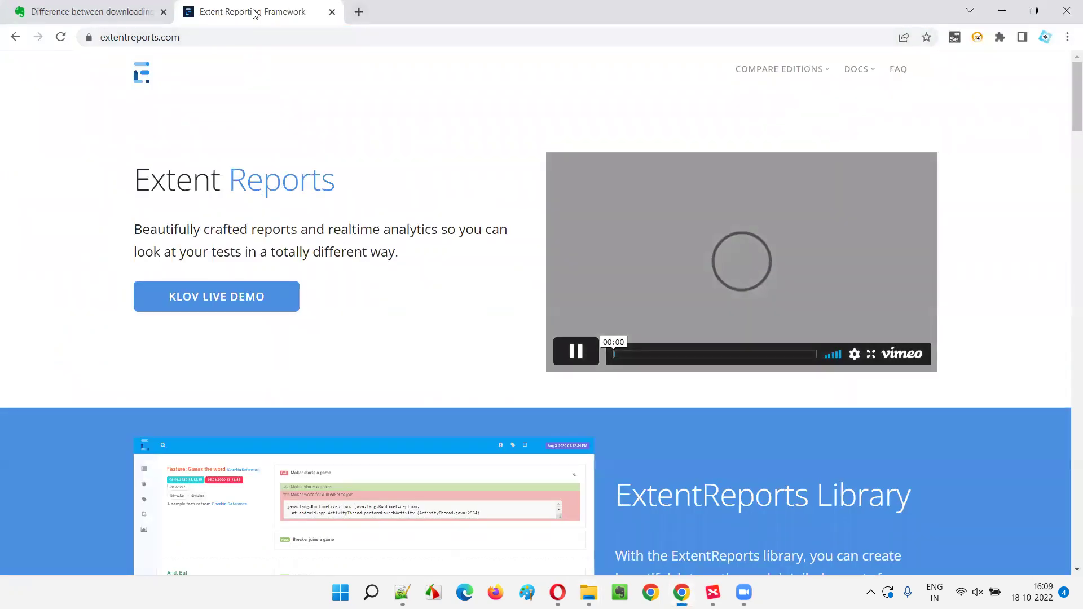
Step: Search Google for "download extentreports jar files" in a new tab
{"action": "key", "text": "ctrl+t"}
{"action": "type", "text": "download"}
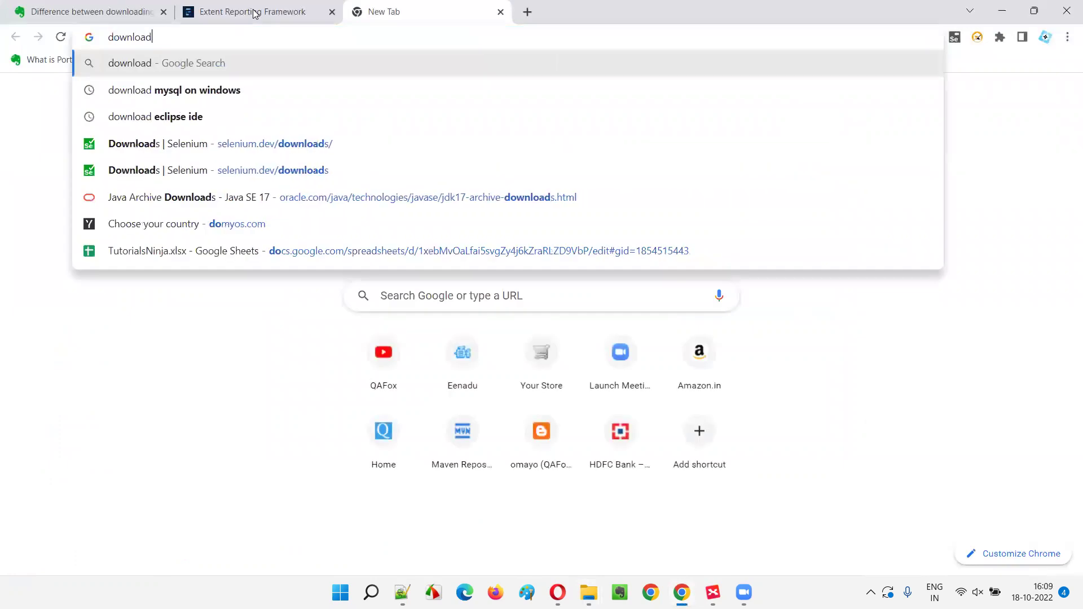
{"action": "type", "text": " extentrepo"}
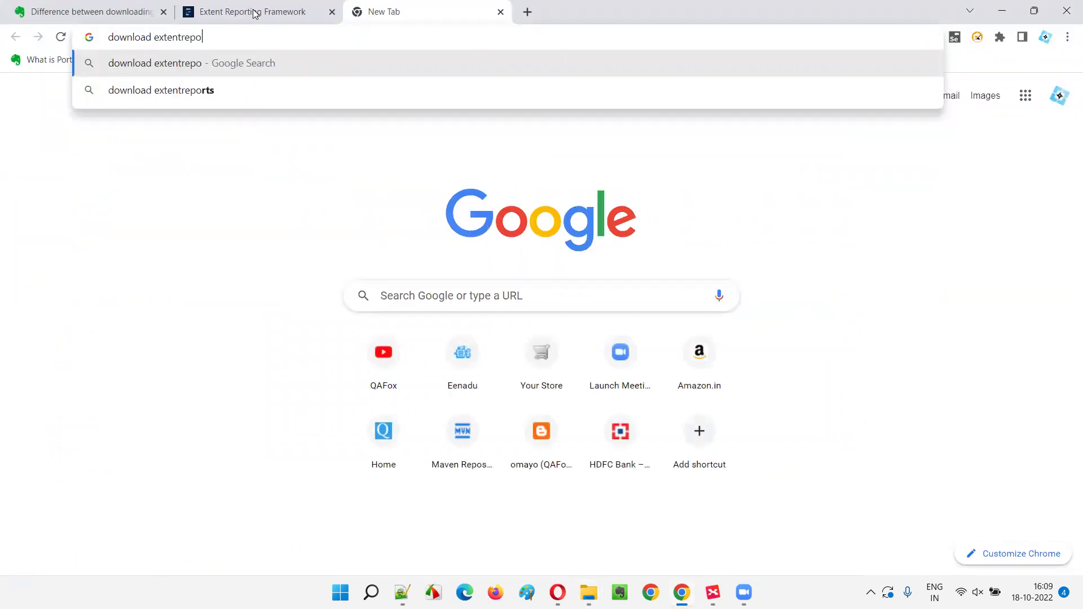
{"action": "type", "text": "rts jar files"}
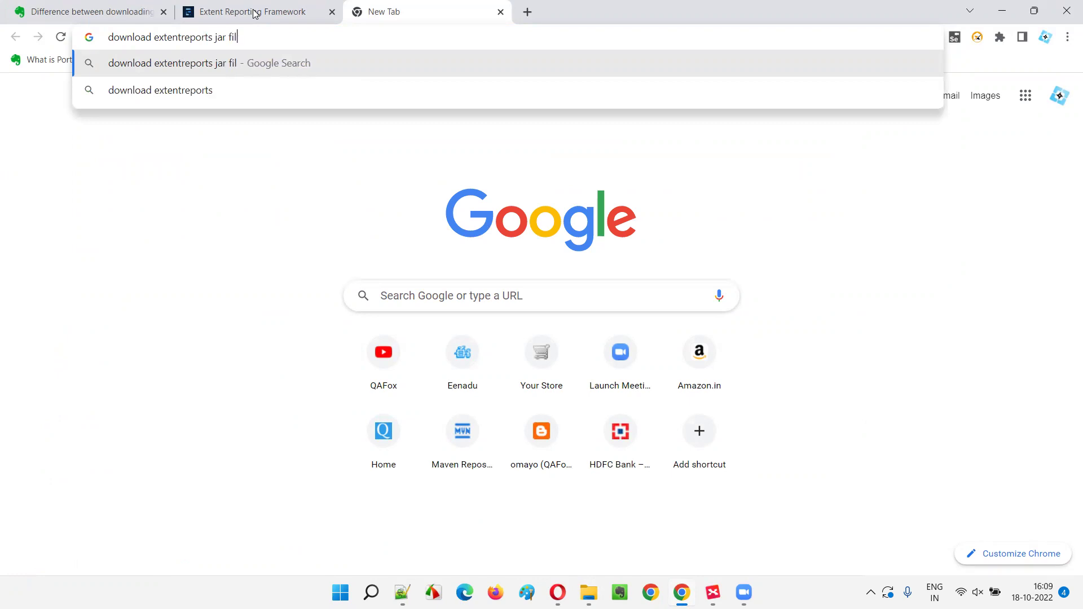
{"action": "key", "text": "Return"}
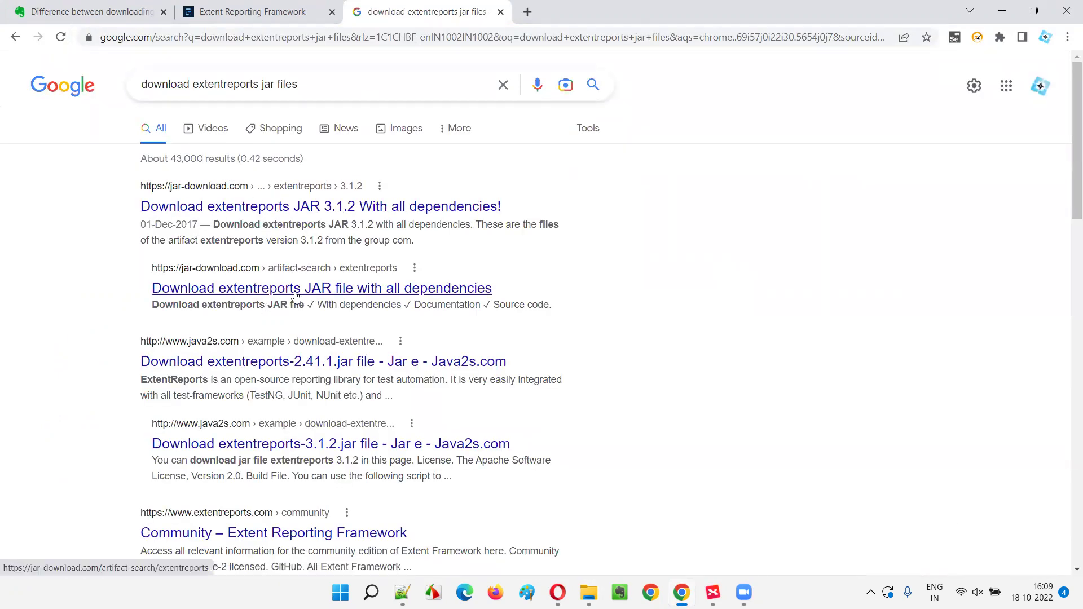
Step: Open the jar-download.com result for extentreports with all dependencies and start downloading the com.aventstack JAR, version 5.0.9
{"action": "left_click", "coordinate": [381, 296]}
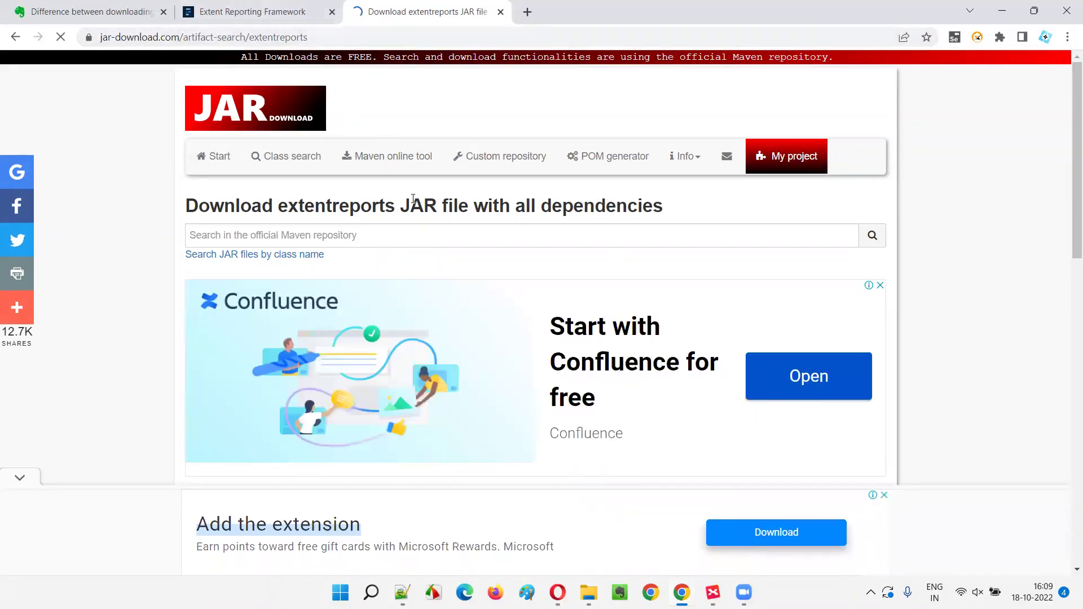
{"action": "scroll", "coordinate": [414, 196], "scroll_direction": "down", "scroll_amount": 1}
{"action": "scroll", "coordinate": [413, 196], "scroll_direction": "down", "scroll_amount": 8}
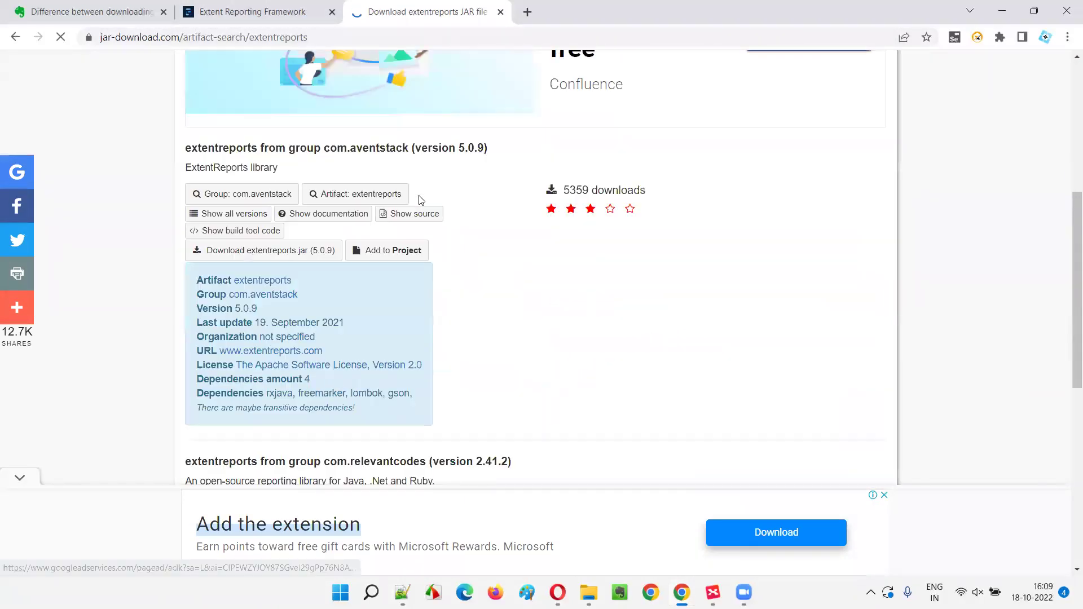
{"action": "scroll", "coordinate": [418, 195], "scroll_direction": "down", "scroll_amount": 7}
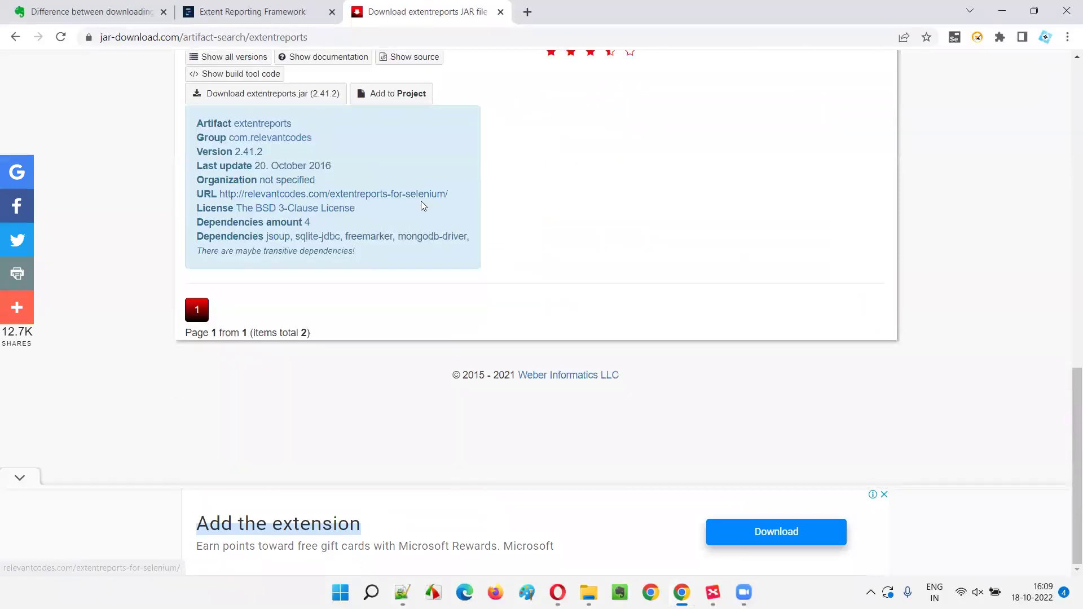
{"action": "scroll", "coordinate": [421, 201], "scroll_direction": "up", "scroll_amount": 4}
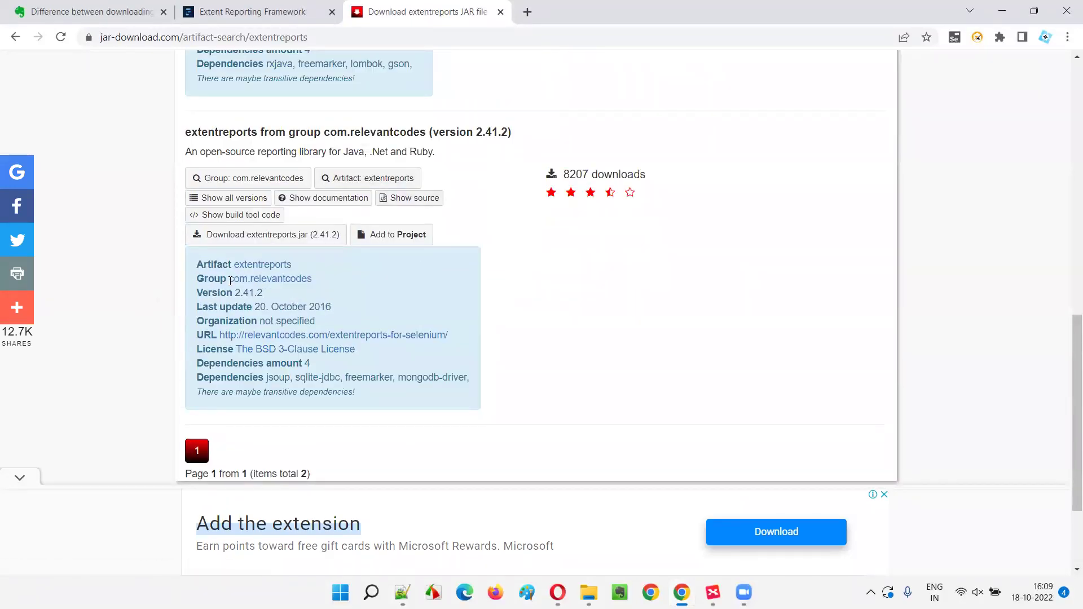
{"action": "scroll", "coordinate": [554, 428], "scroll_direction": "down", "scroll_amount": 3}
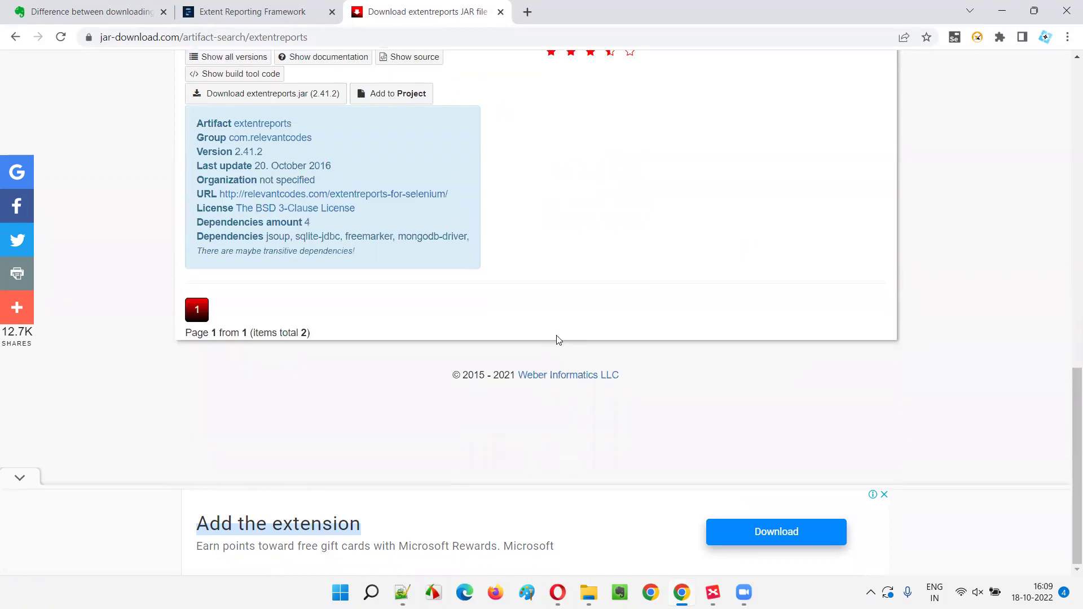
{"action": "scroll", "coordinate": [557, 339], "scroll_direction": "up", "scroll_amount": 7}
{"action": "scroll", "coordinate": [519, 325], "scroll_direction": "up", "scroll_amount": 1}
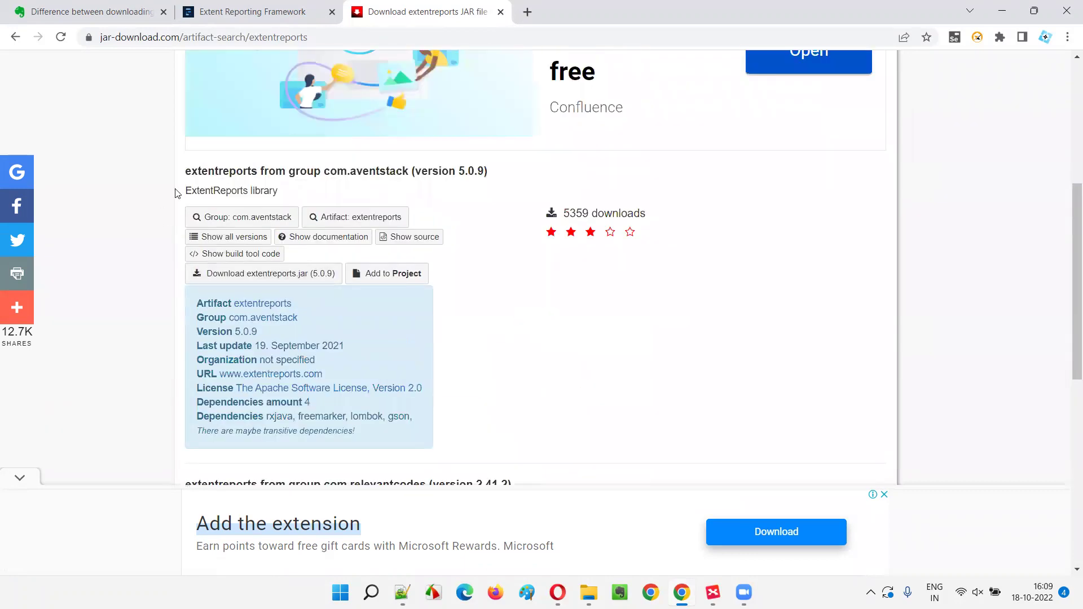
{"action": "left_click", "coordinate": [305, 279]}
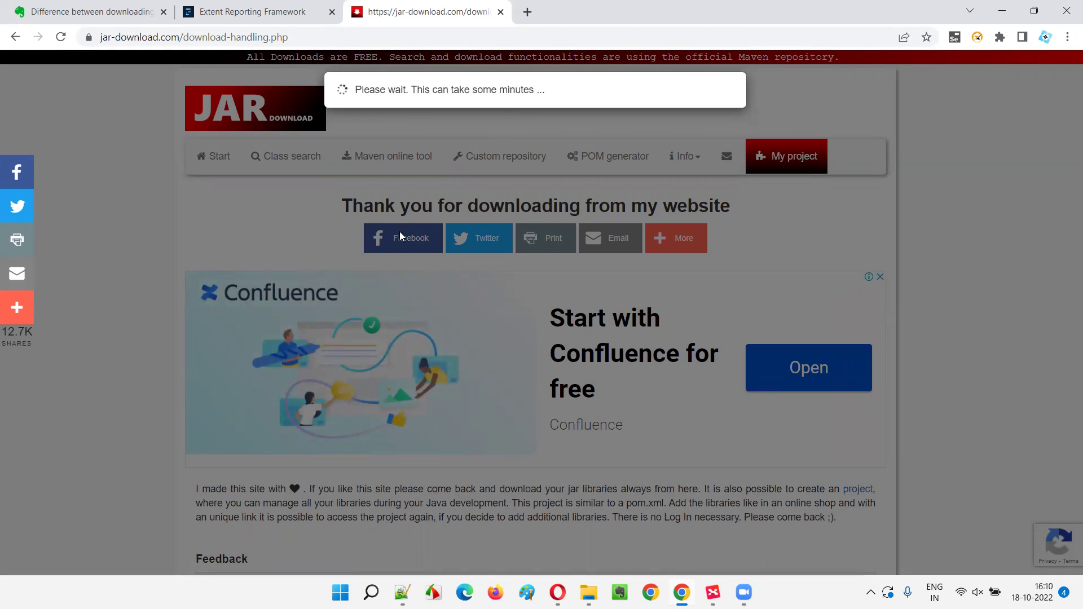
{"action": "left_click", "coordinate": [252, 12]}
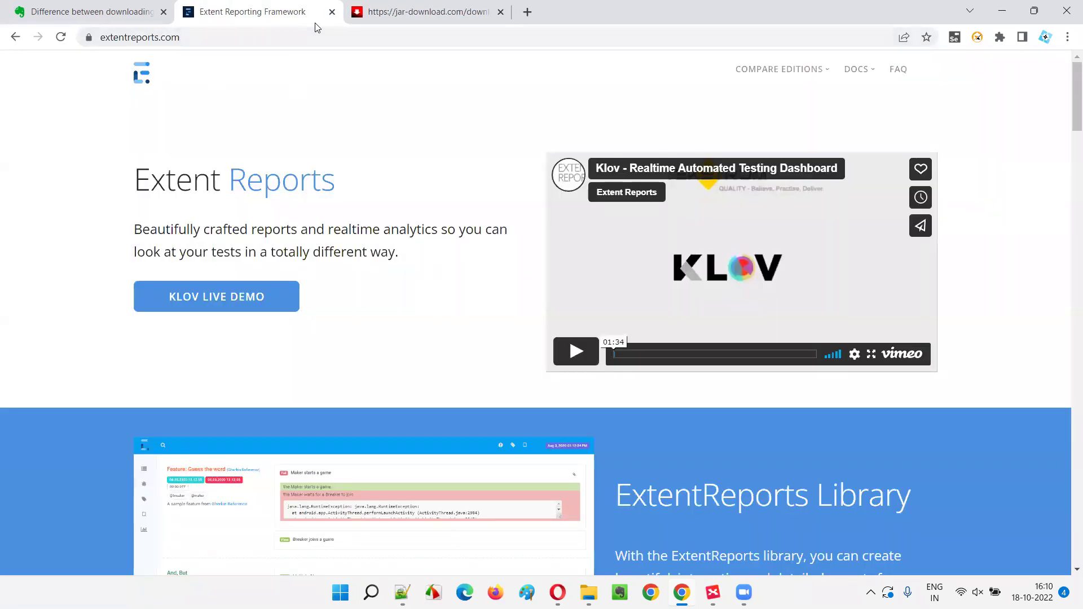
{"action": "left_click", "coordinate": [417, 12]}
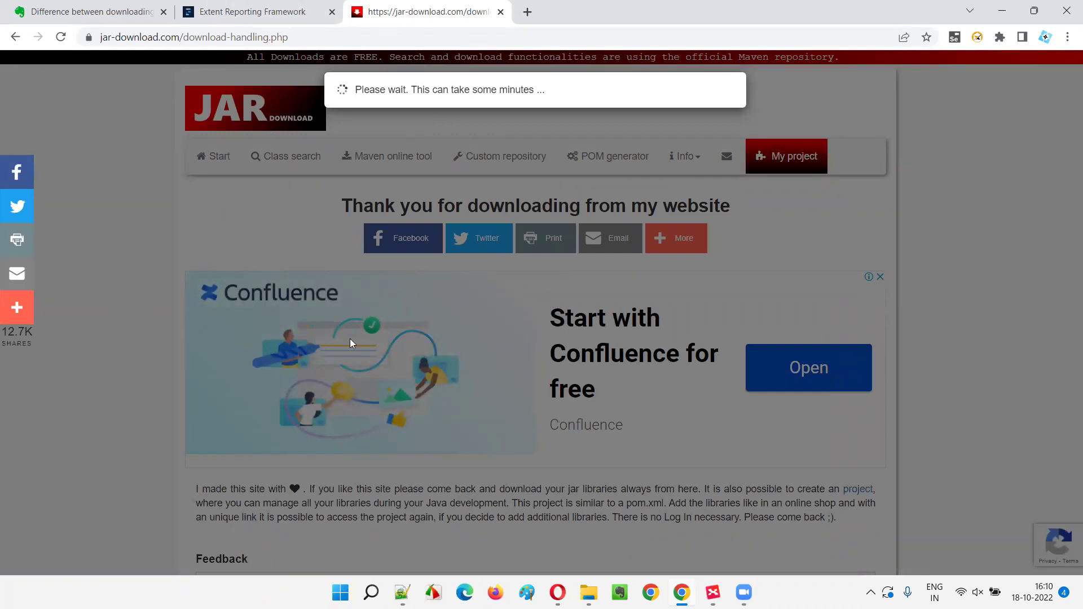
{"action": "key", "text": "super+Left"}
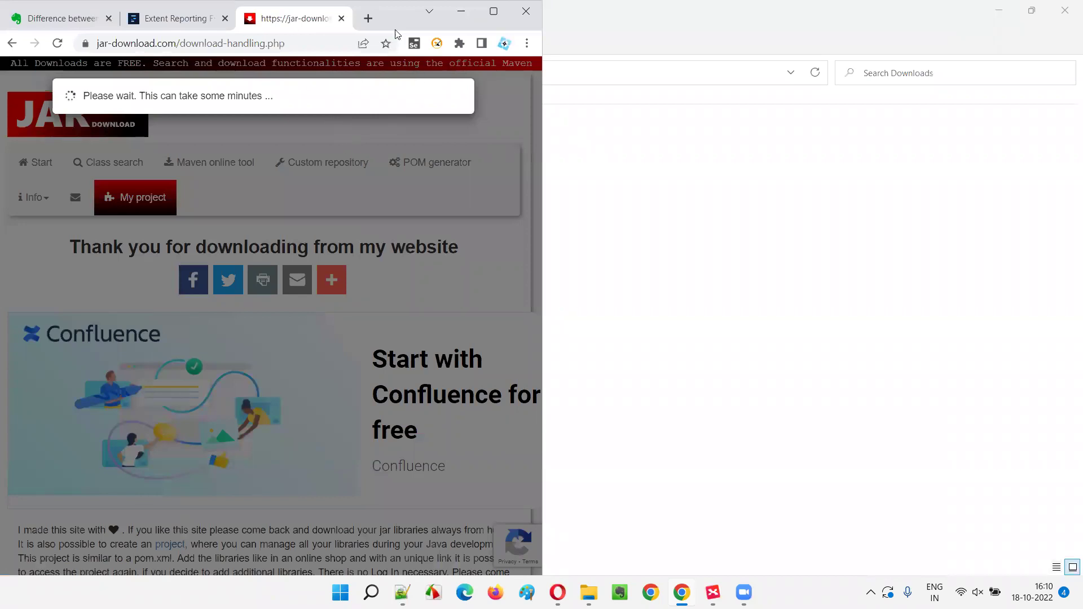
{"action": "double_click", "coordinate": [392, 25]}
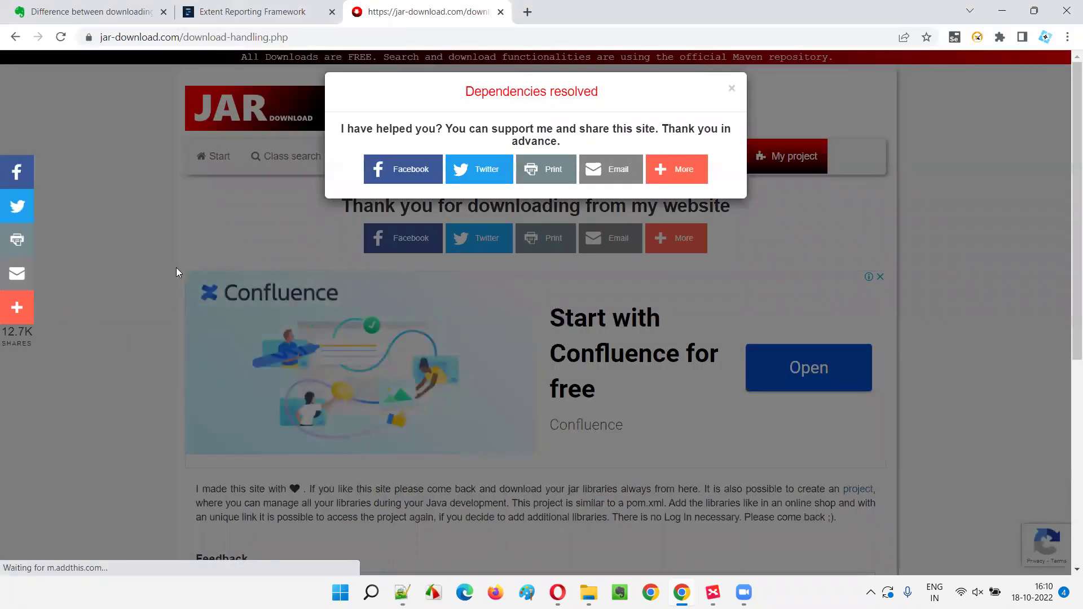